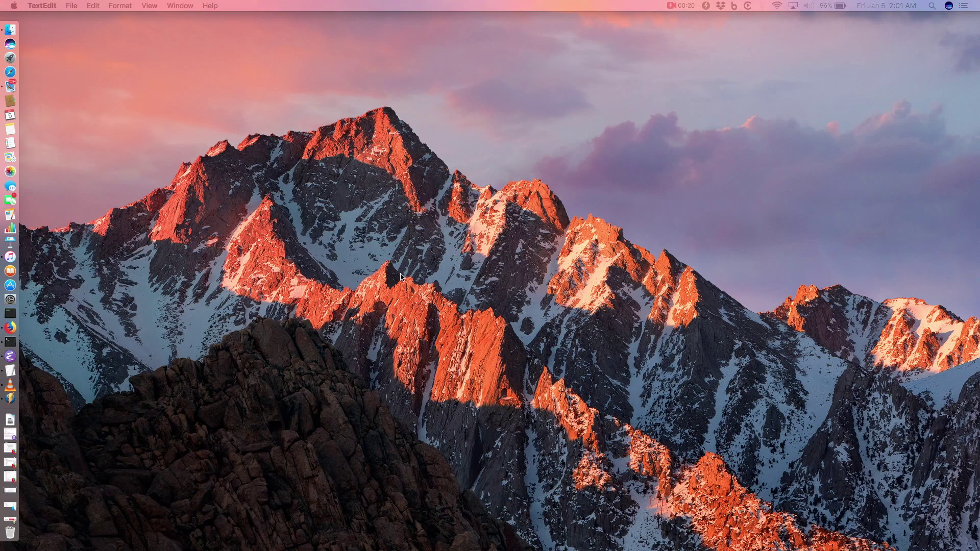
- Browse Launchpad's app pages and Other folder, then search 'TextEdit' and launch it
left_click(11, 61)
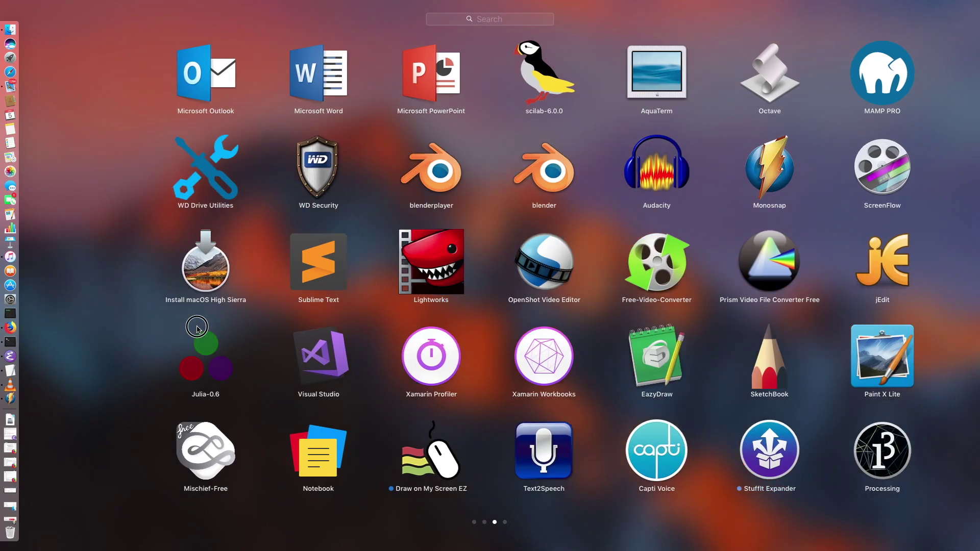
left_click_drag(197, 327, 602, 354)
left_click_drag(100, 300, 471, 321)
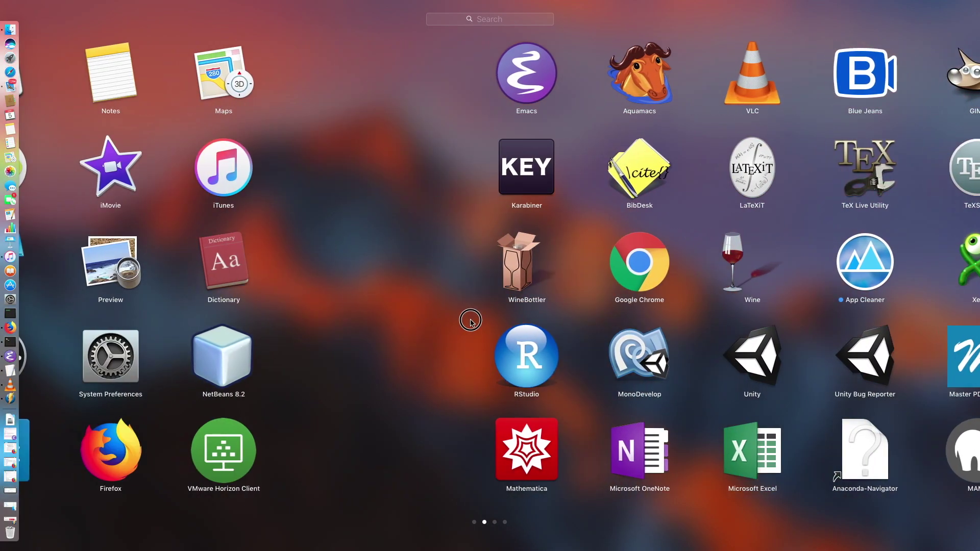
left_click(272, 356)
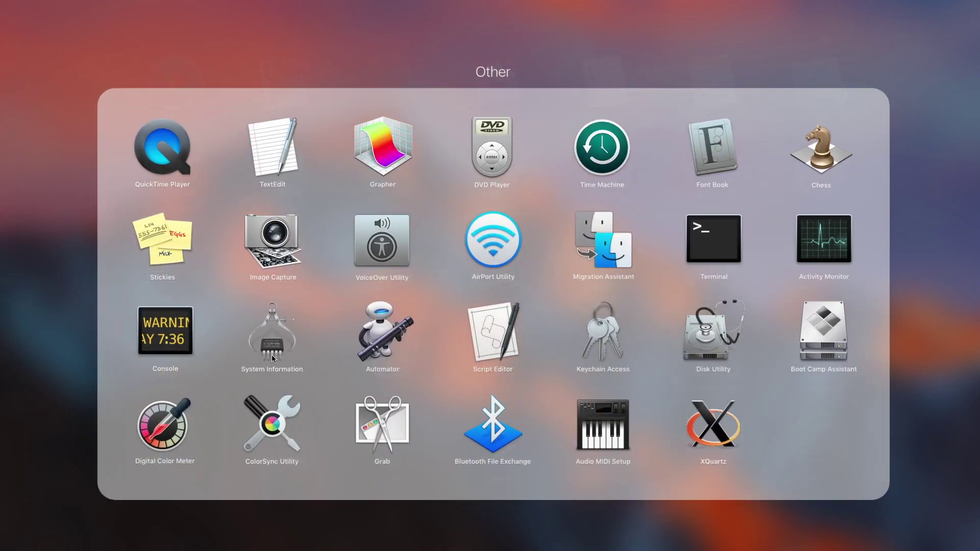
left_click(275, 147)
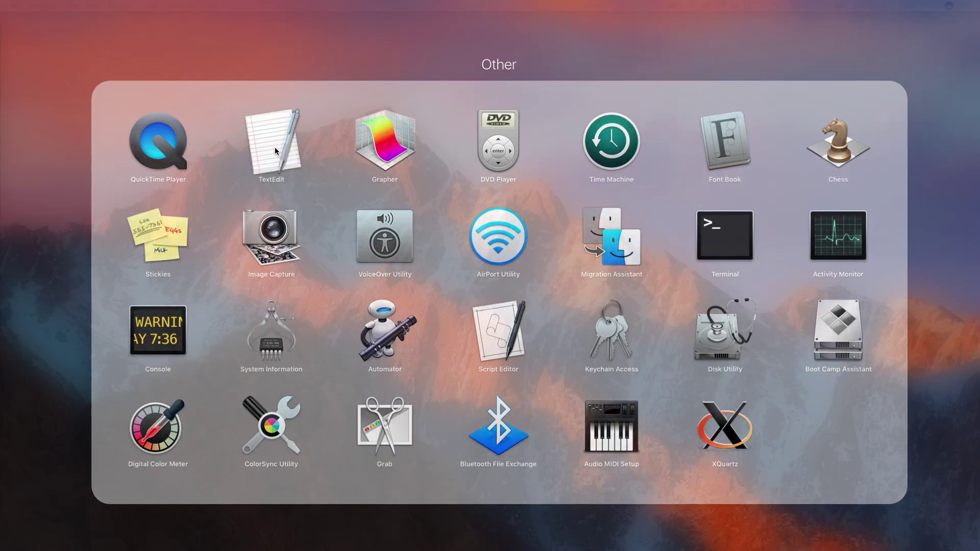
left_click(10, 57)
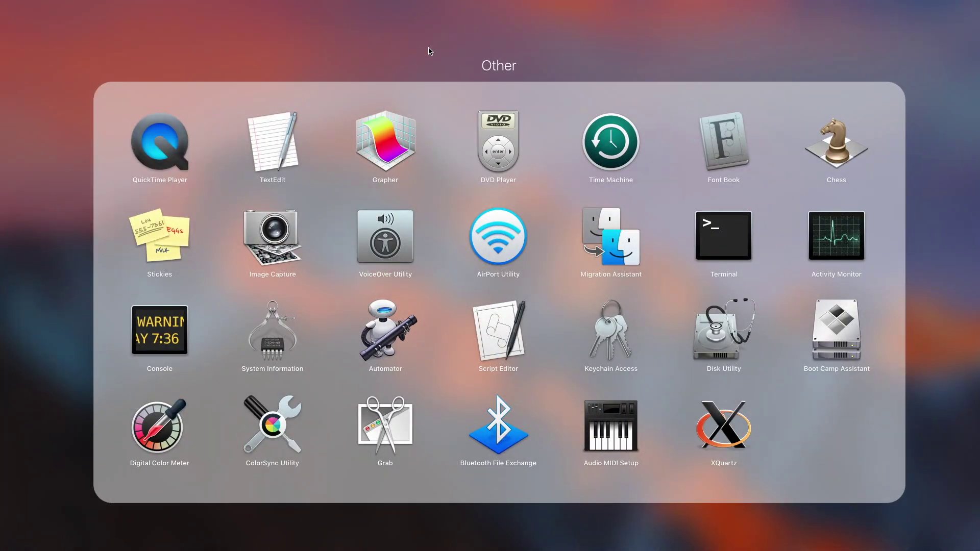
left_click(507, 51)
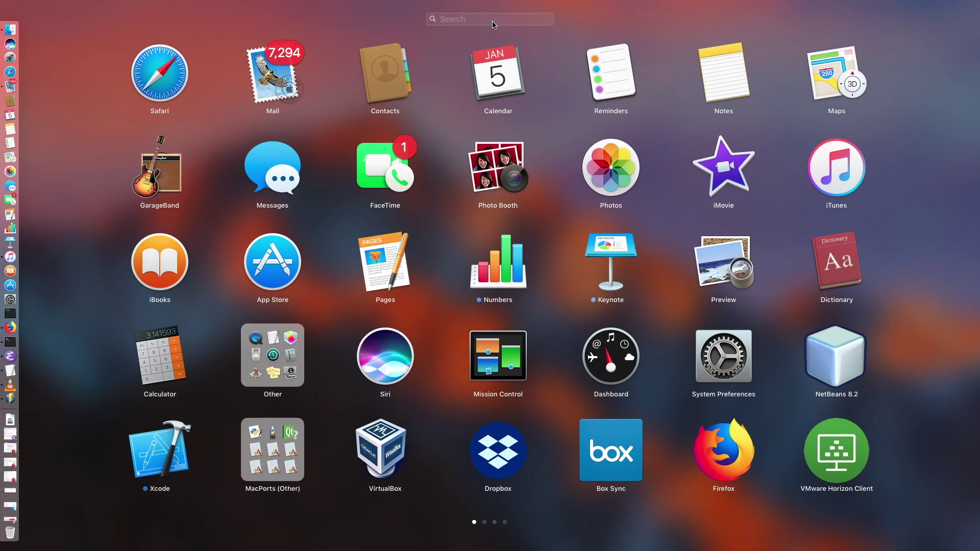
type("Te")
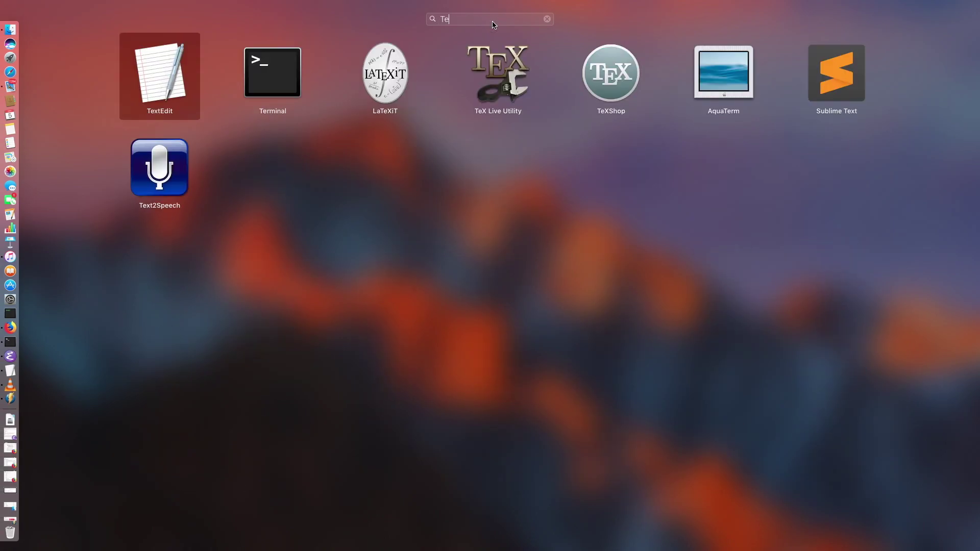
type("xtEd")
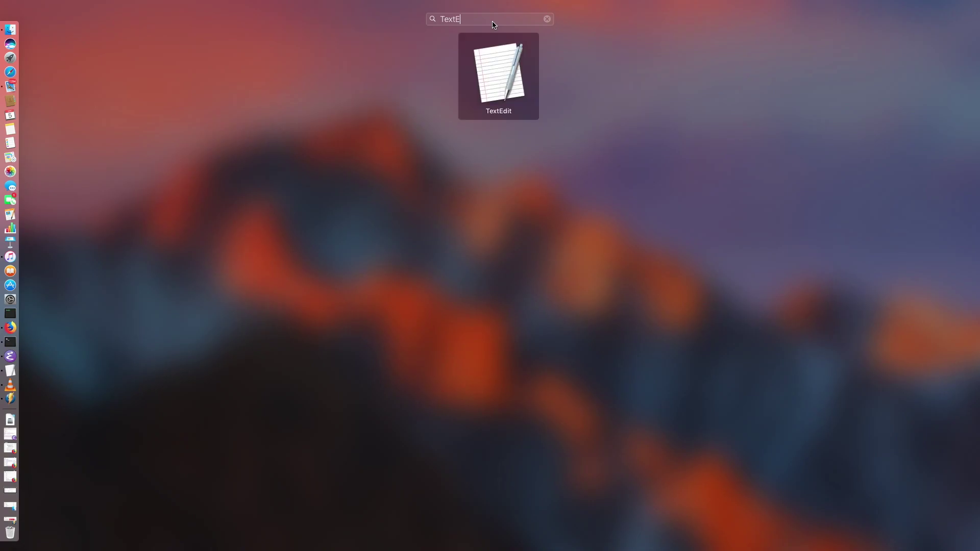
type("it")
key("Return")
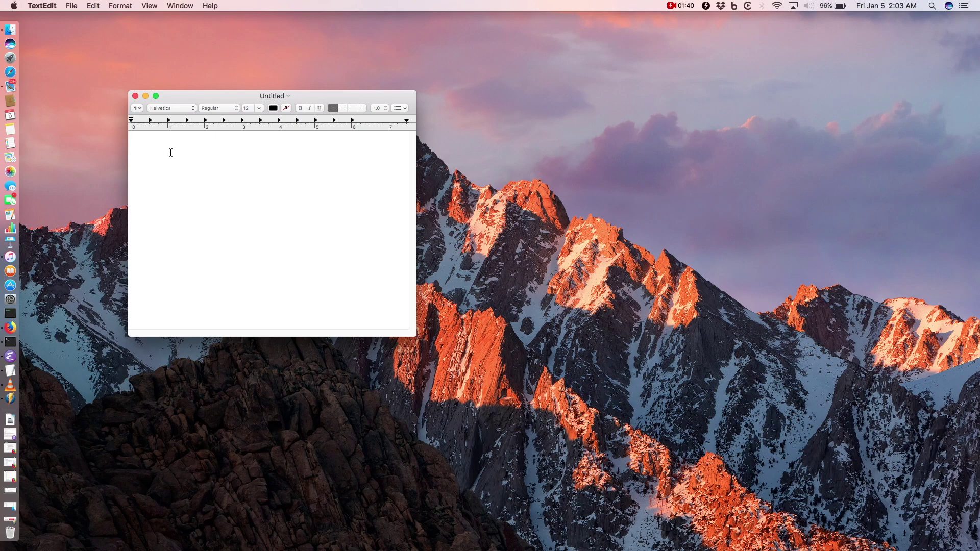
- Type some trial text, then select all of it and delete it
type("Lolls")
key("Return")
key("Return")
type("Type anything....")
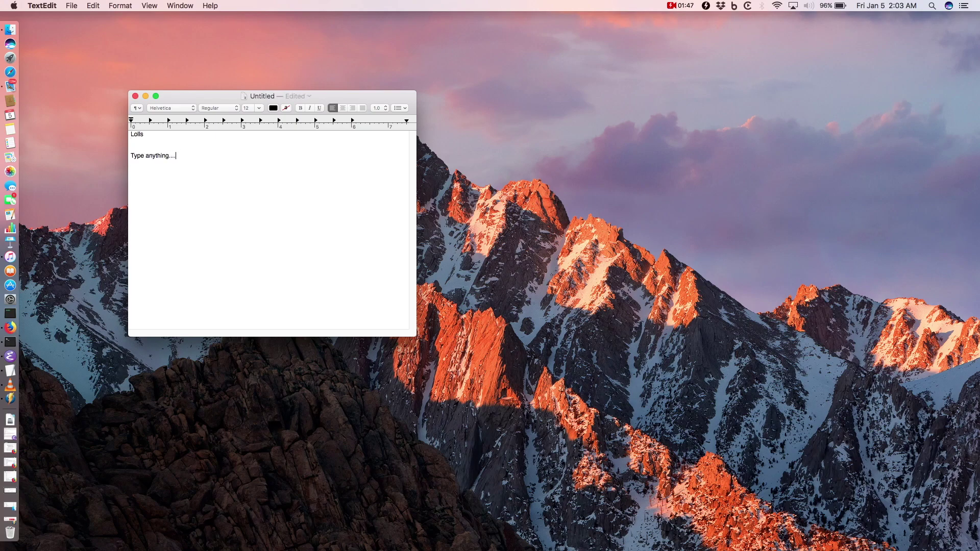
key("super+a")
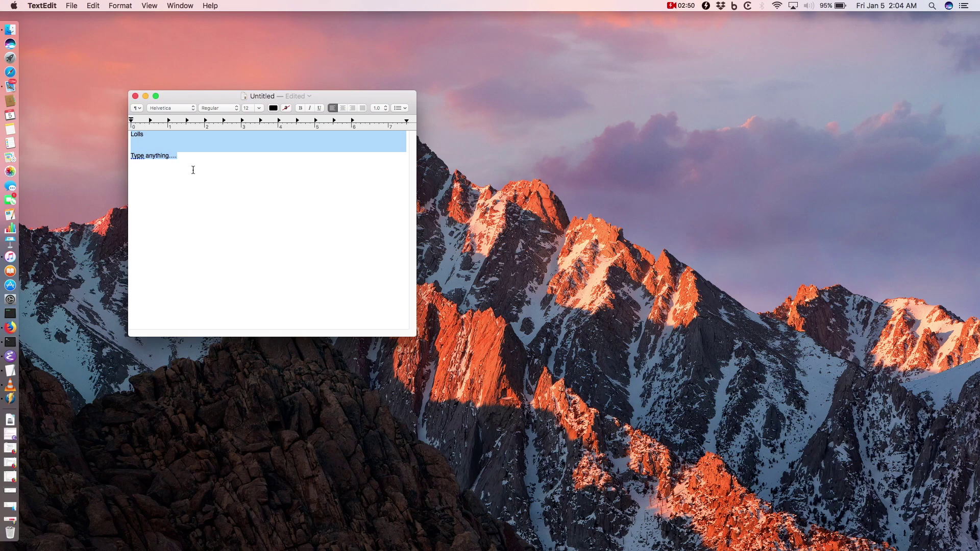
key("BackSpace")
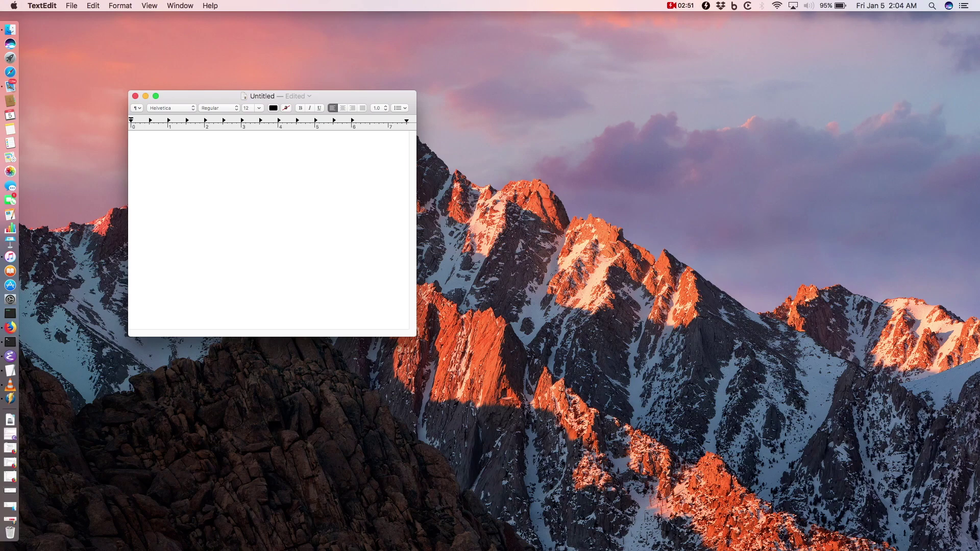
- Type 'type anything you want that you will be converting to speech later on.'
type("type anything")
type("you want that you will be converting to s")
type("peech later o")
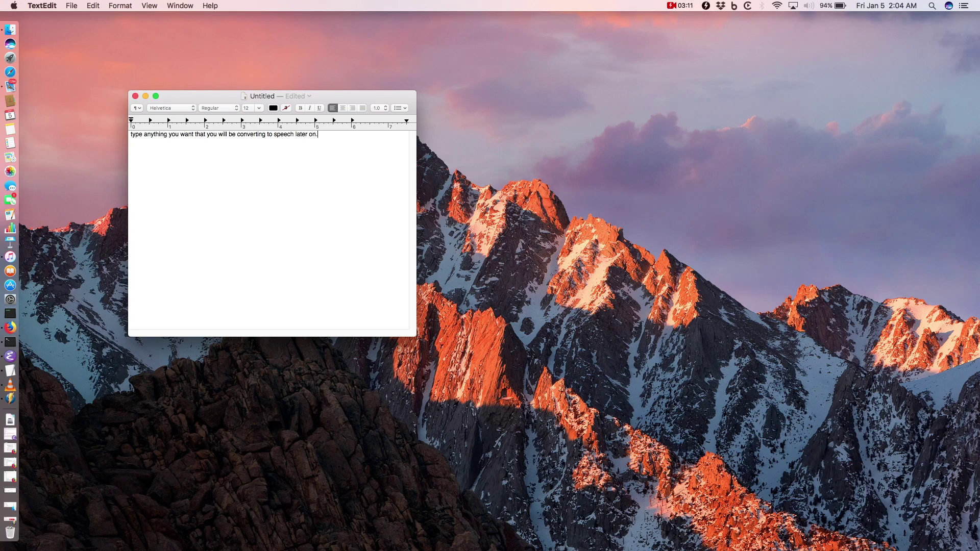
type("n.")
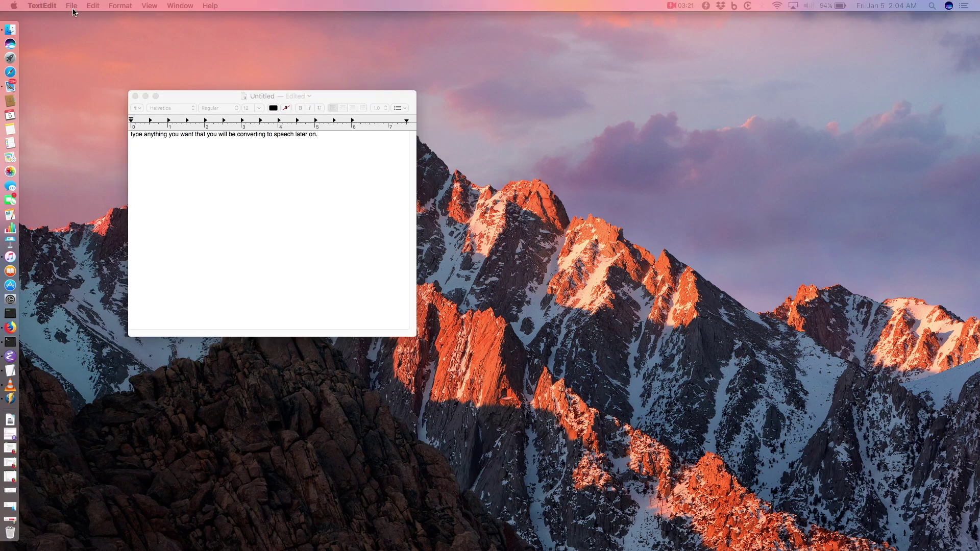
left_click(72, 5)
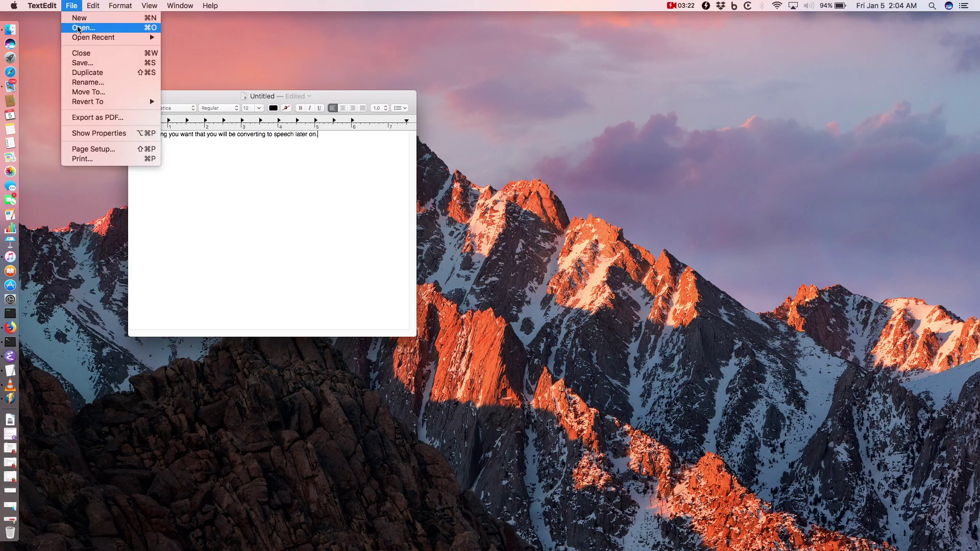
- Open textEditTry2 from the Desktop folder in a new TextEdit window
left_click(79, 29)
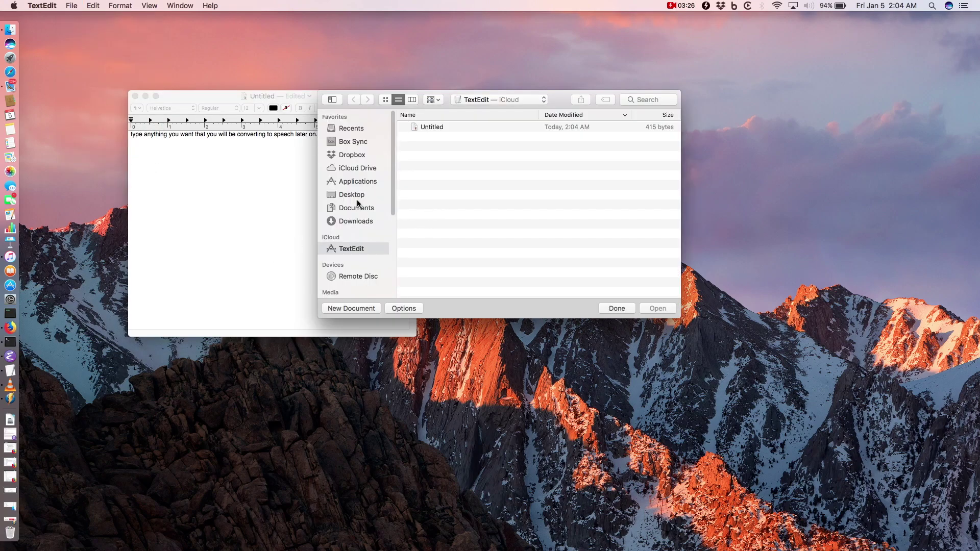
left_click(355, 197)
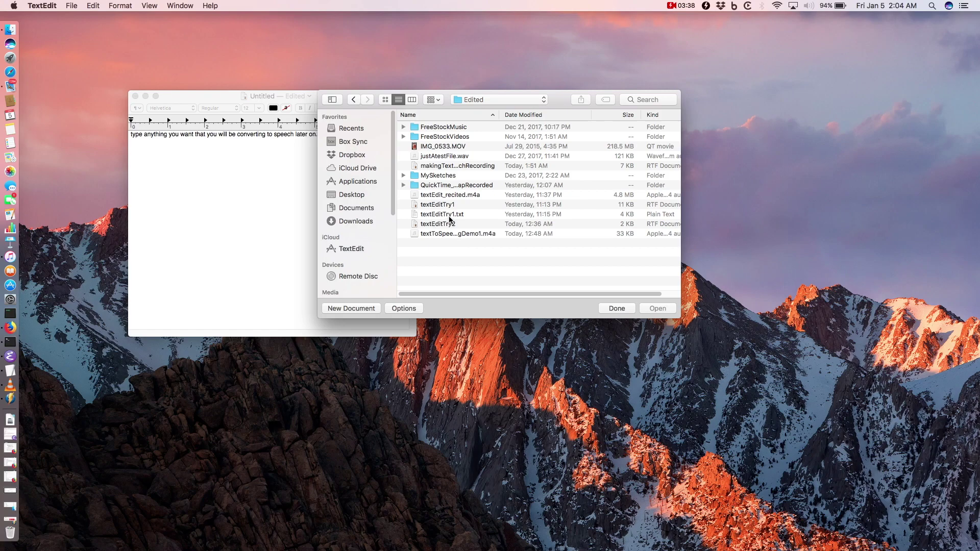
left_click(442, 167)
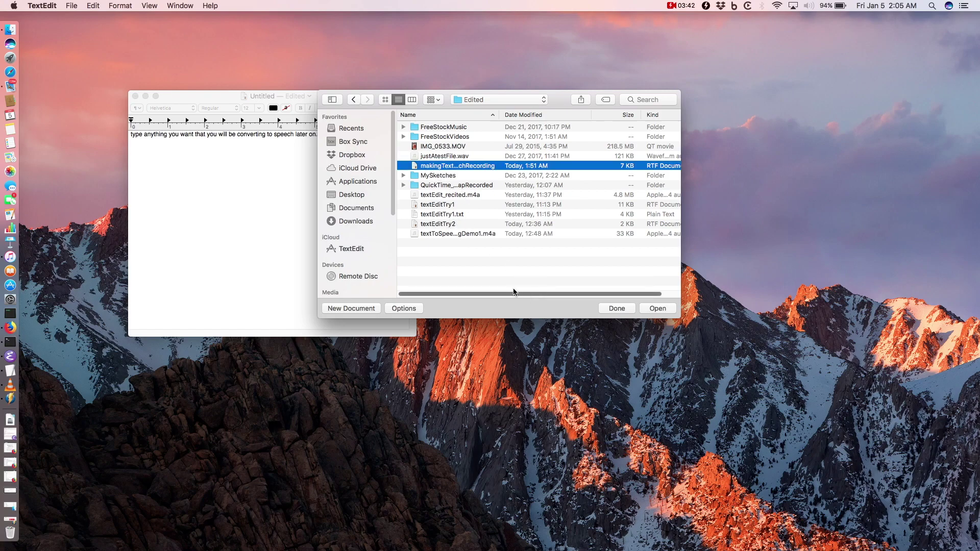
left_click(439, 225)
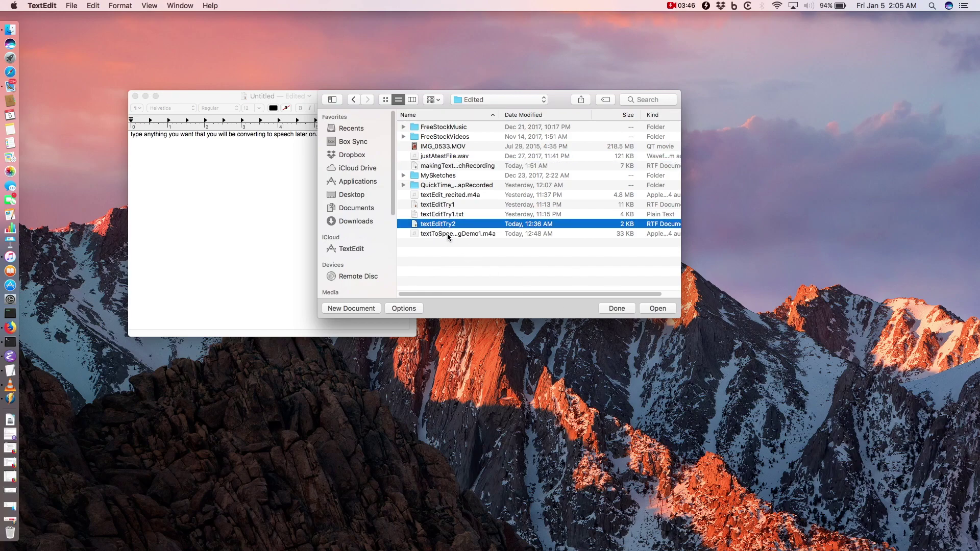
left_click(658, 308)
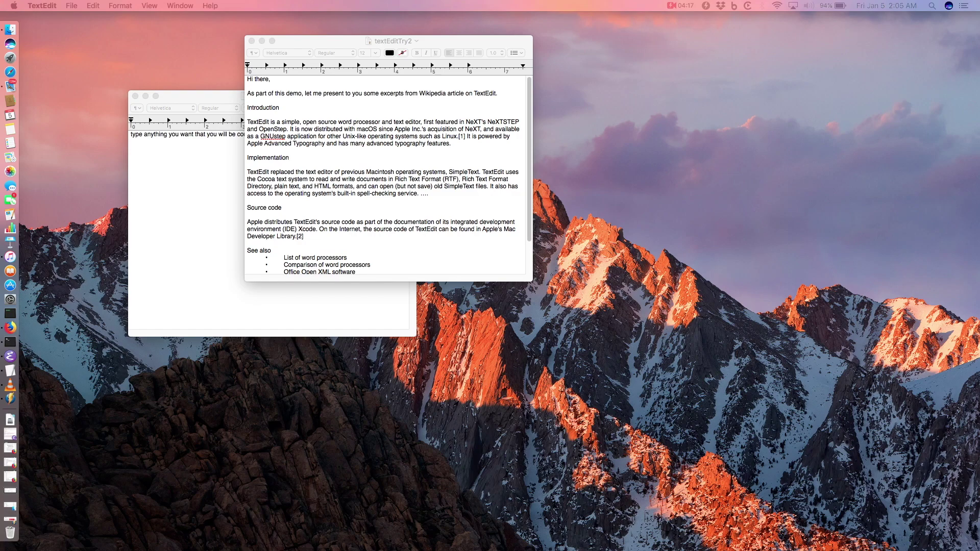
left_click(42, 5)
- Open Services Preferences, scroll the Keyboard shortcuts to the text services, then close the window
left_click(41, 6)
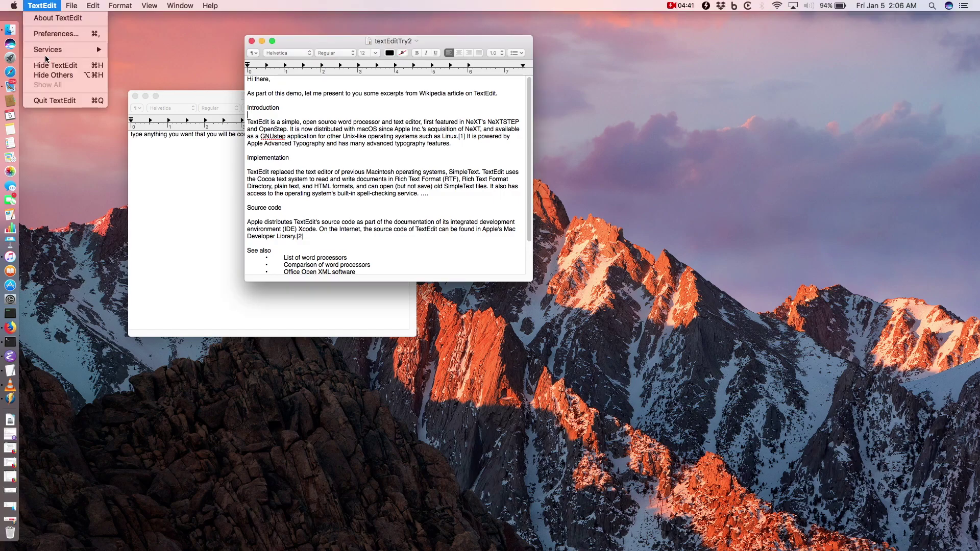
mouse_move(46, 50)
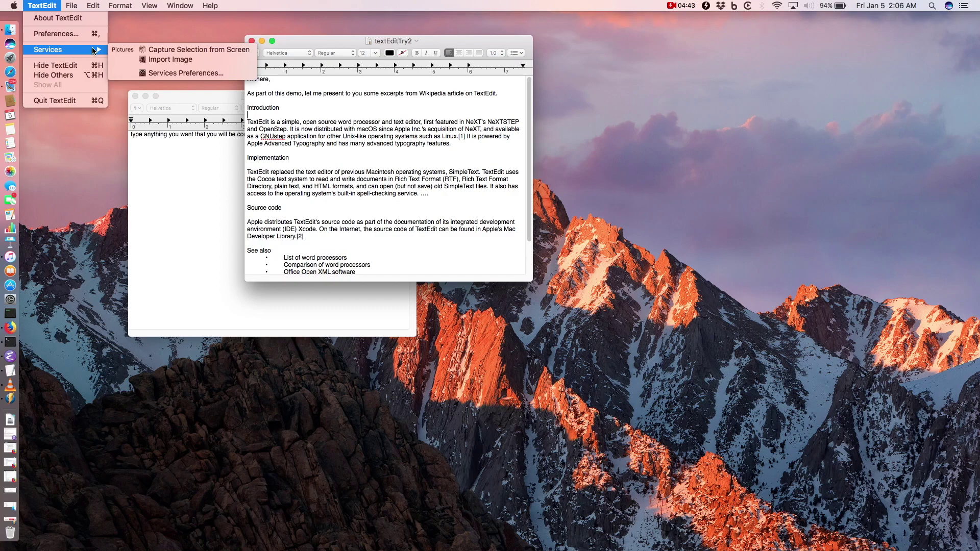
left_click(158, 74)
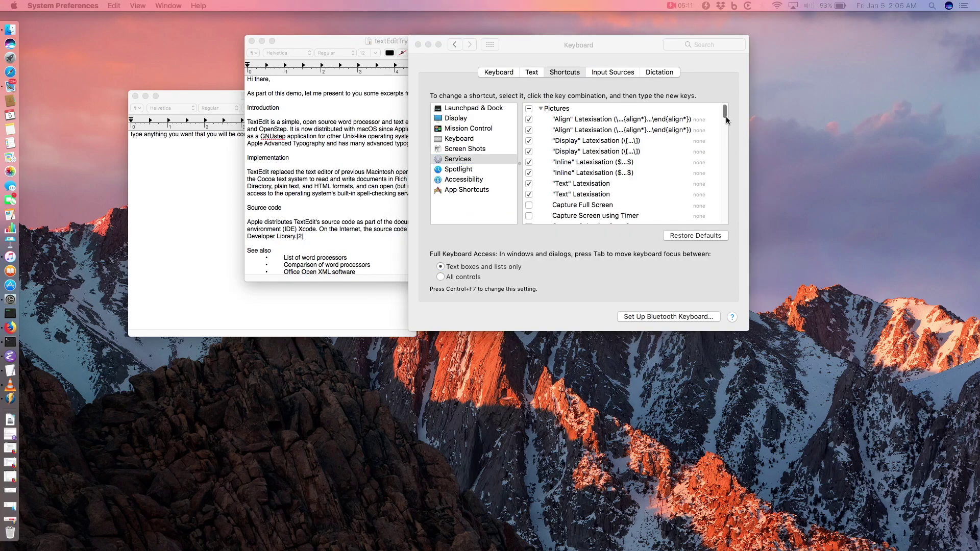
left_click_drag(726, 119, 719, 183)
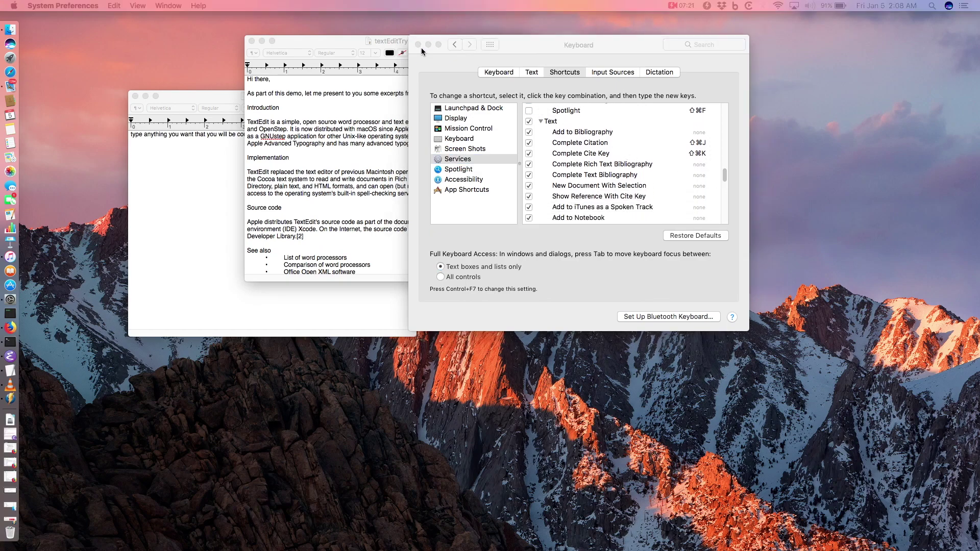
left_click_drag(593, 44, 562, 26)
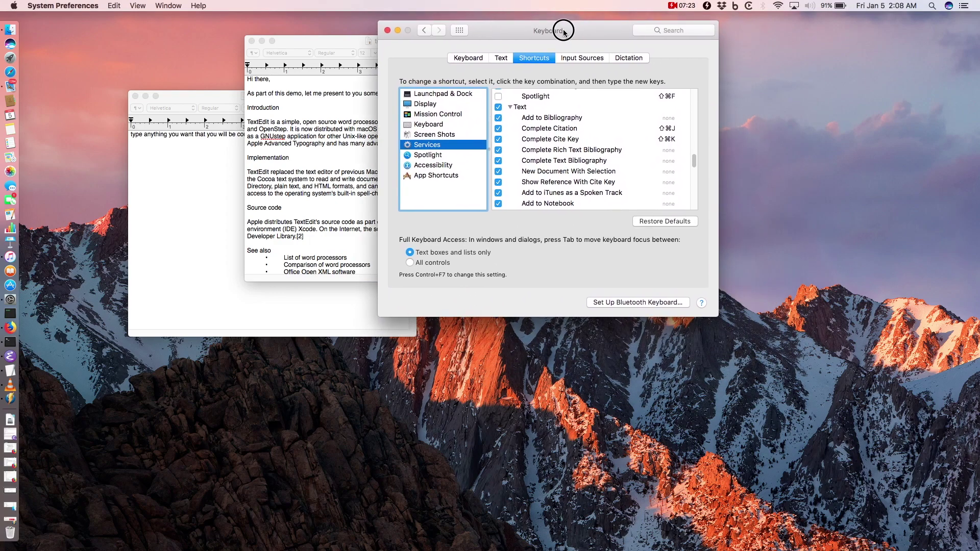
left_click(389, 27)
- Select the whole document text and choose Services > Add to iTunes as a Spoken Track
left_click_drag(247, 81, 271, 357)
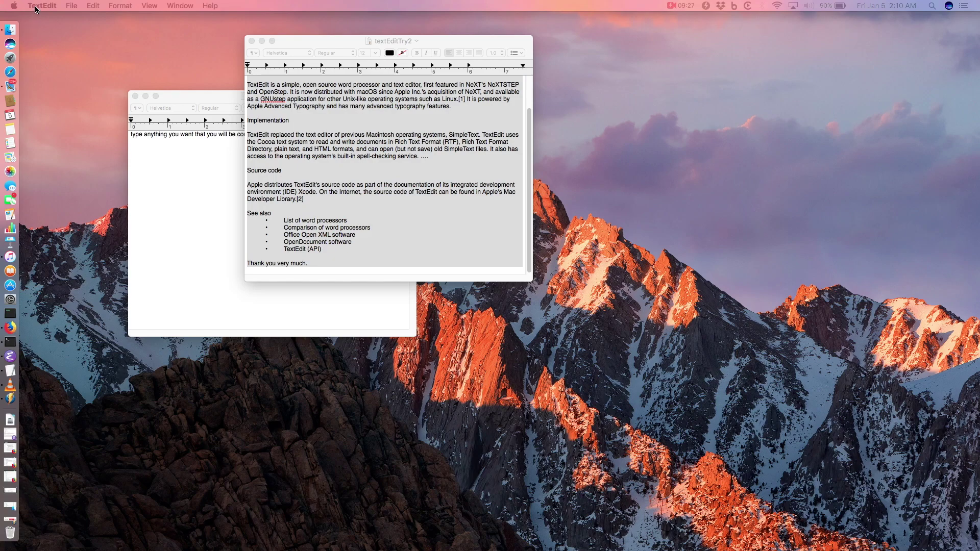
left_click(36, 9)
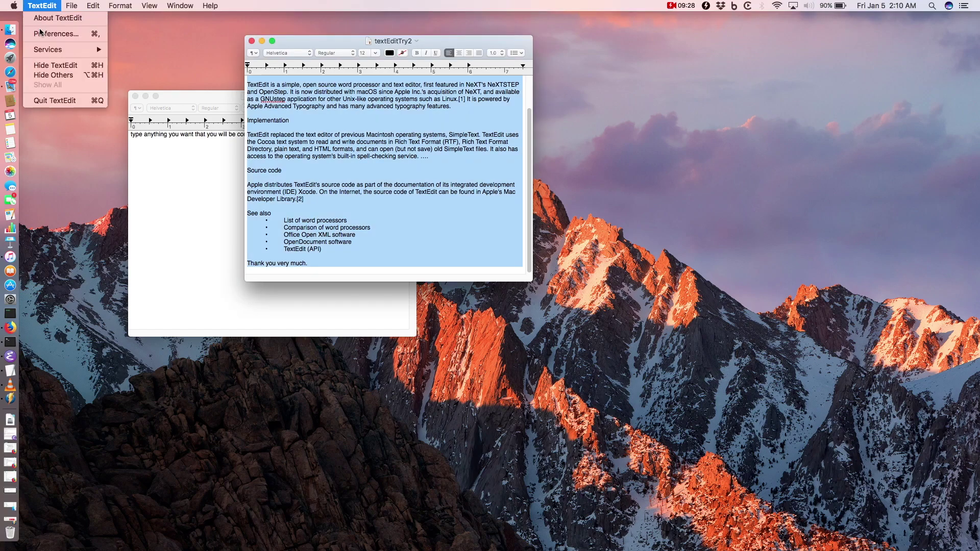
mouse_move(41, 50)
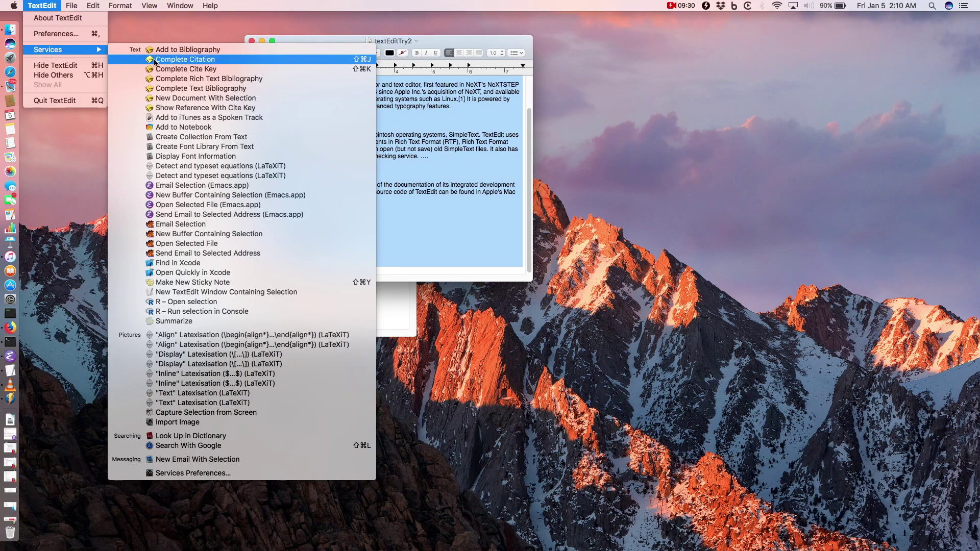
left_click(192, 118)
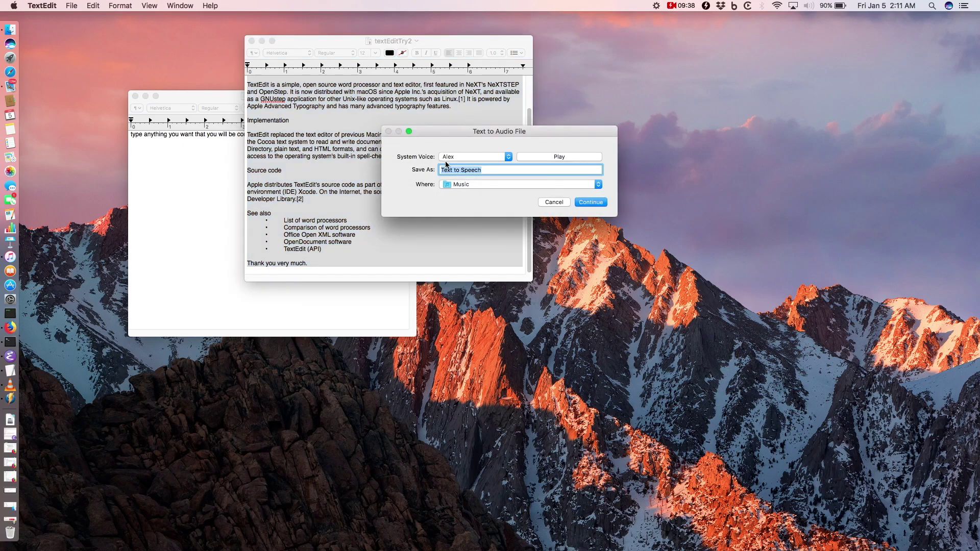
- Name the track giveItAnyNameOfYourChoice, keeping voice Alex and the Music folder, and continue
left_click_drag(516, 135, 226, 211)
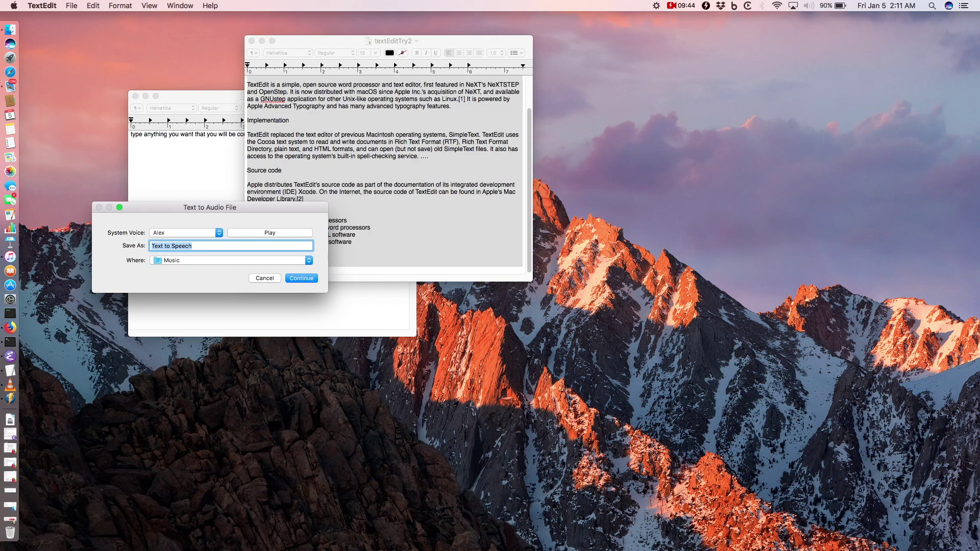
type("g")
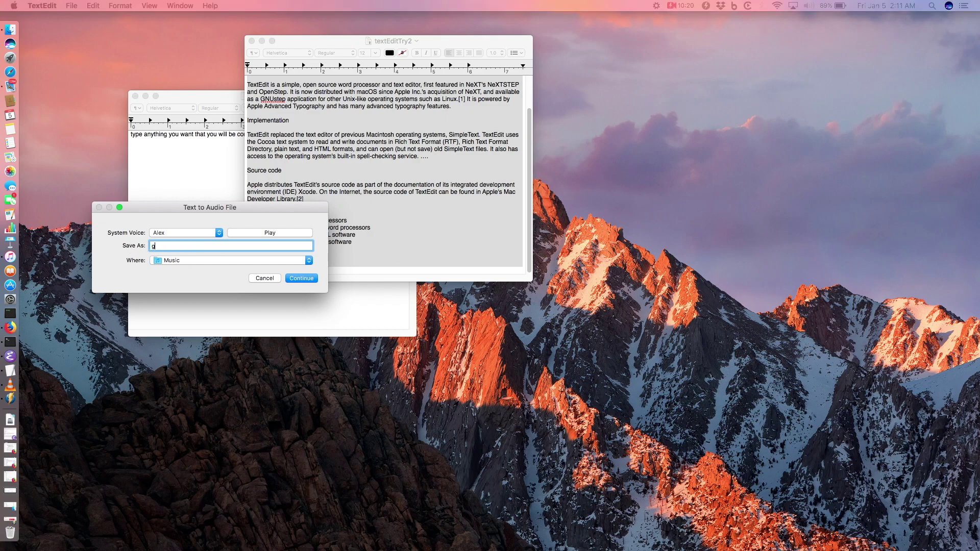
type("iveItAnyNameOfYourChoice")
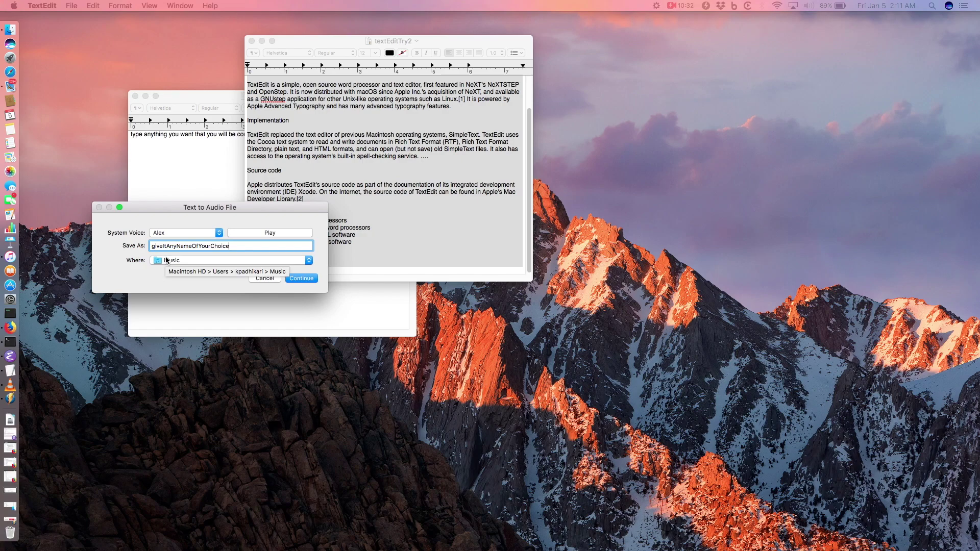
left_click(301, 278)
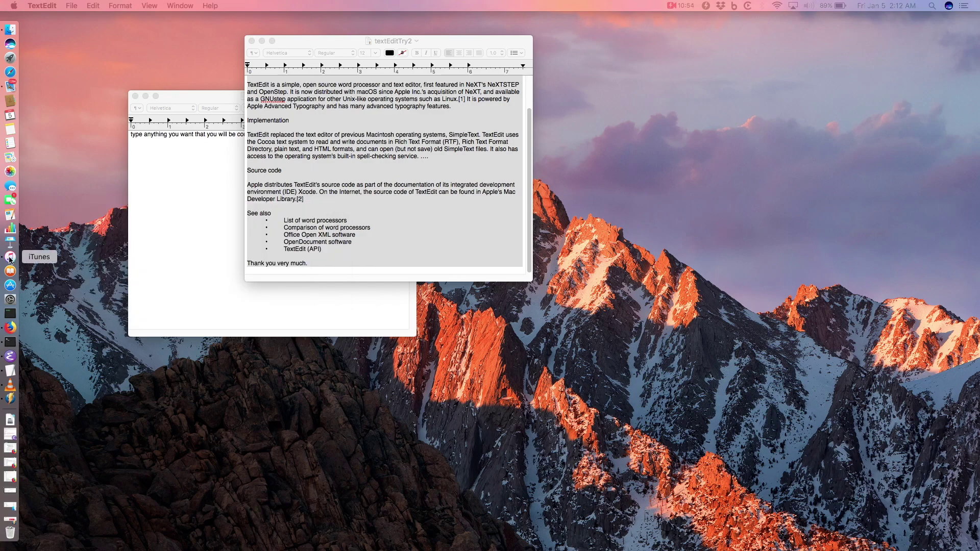
- In iTunes Albums, open the giveItAnyNameOfYourChoice album and play its spoken track
left_click(10, 257)
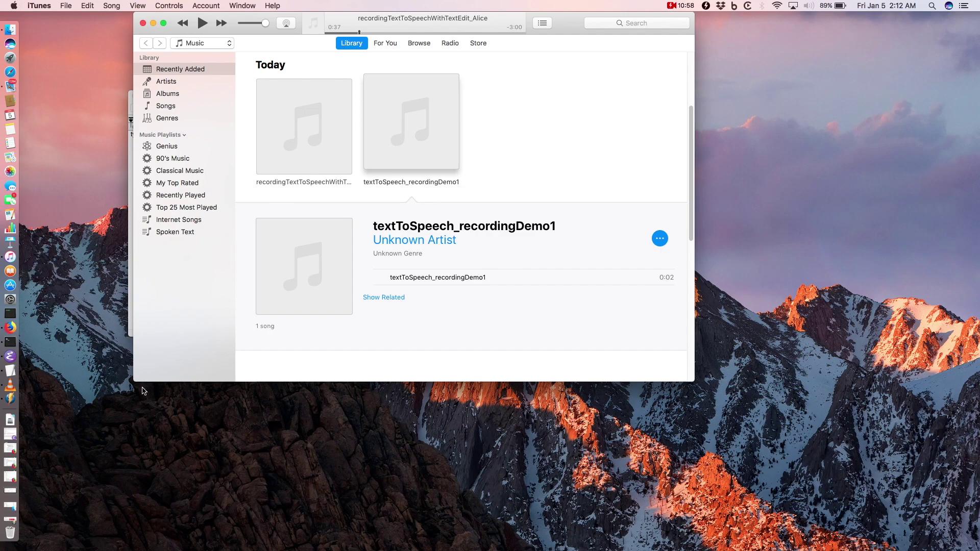
left_click(167, 97)
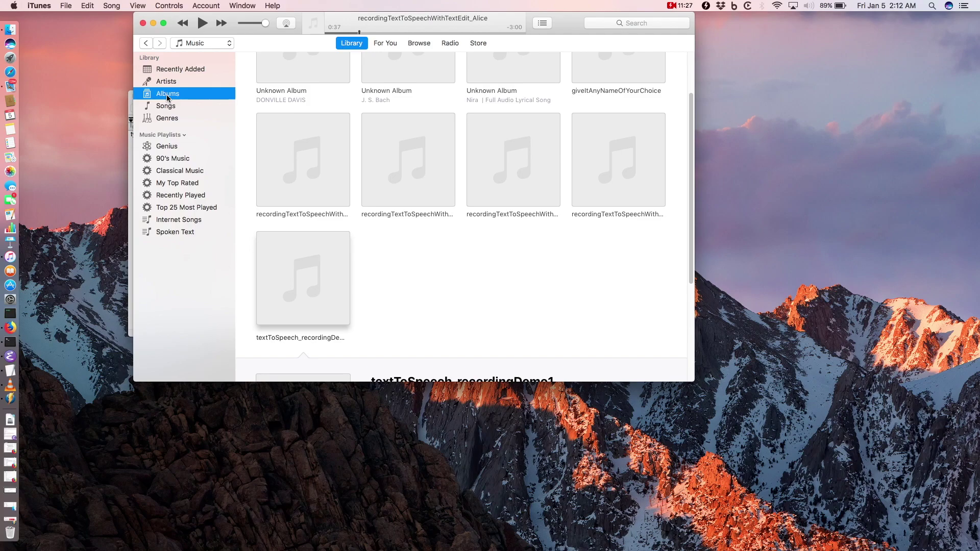
scroll(690, 168, "up", 3)
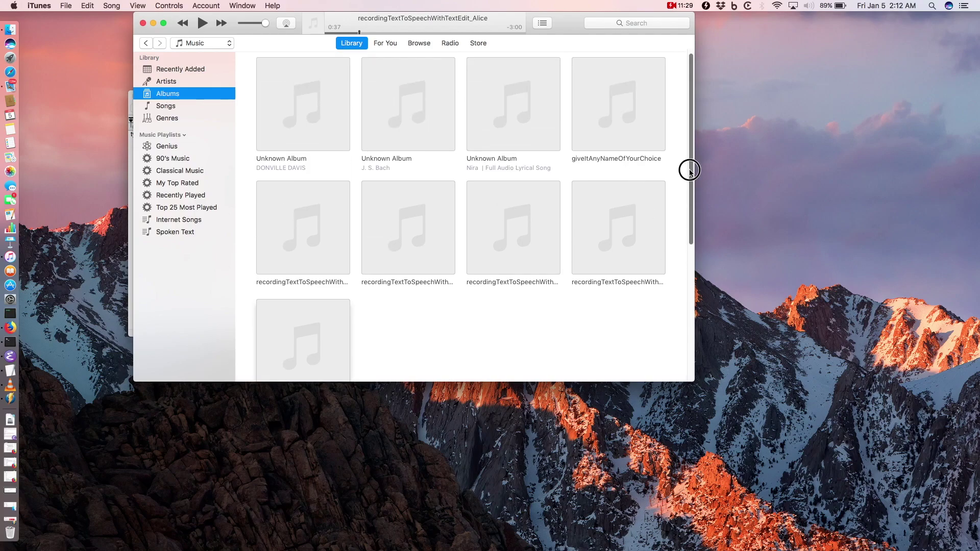
left_click(626, 123)
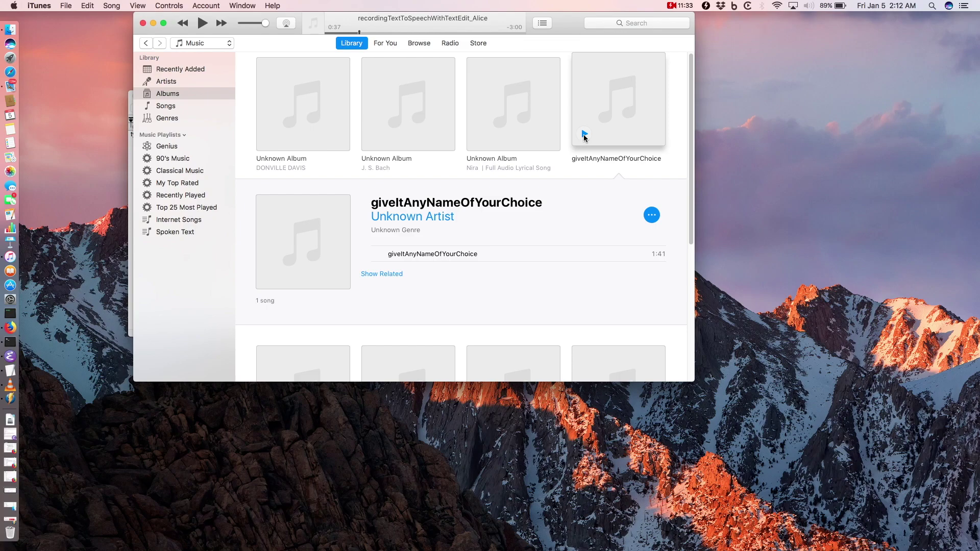
left_click(584, 133)
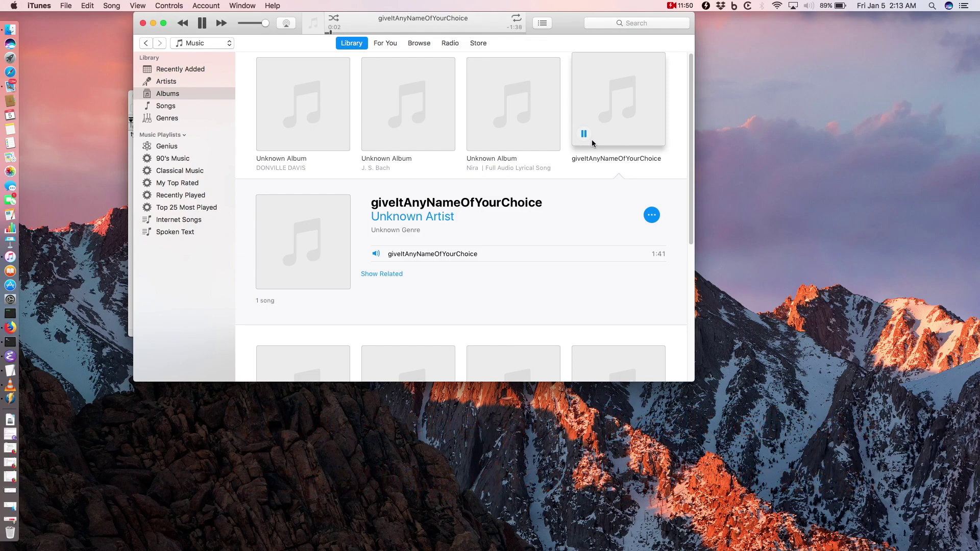
- Rearrange the iTunes and textEditTry2 windows, deselect the text, and pause playback at 0:36
left_click_drag(646, 21, 643, 148)
left_click_drag(514, 39, 485, 35)
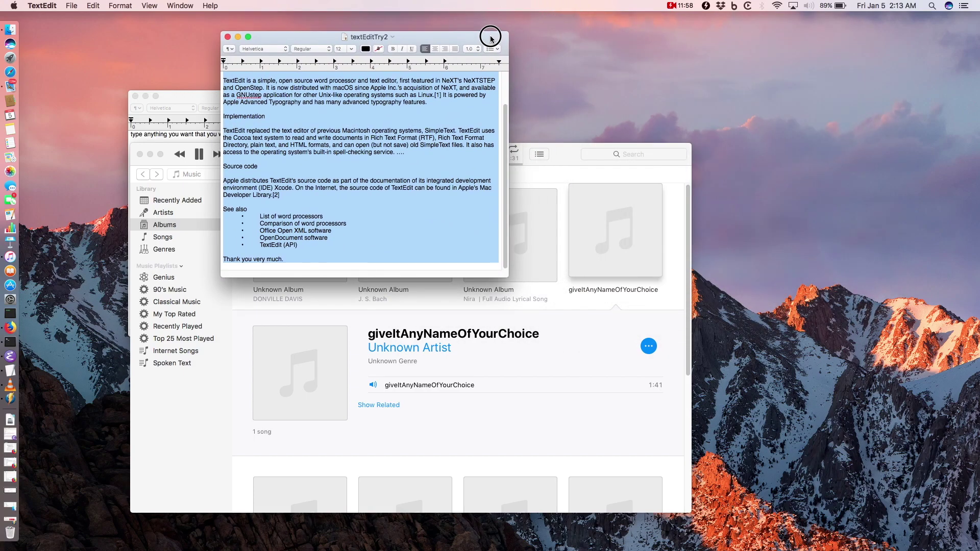
left_click(362, 101)
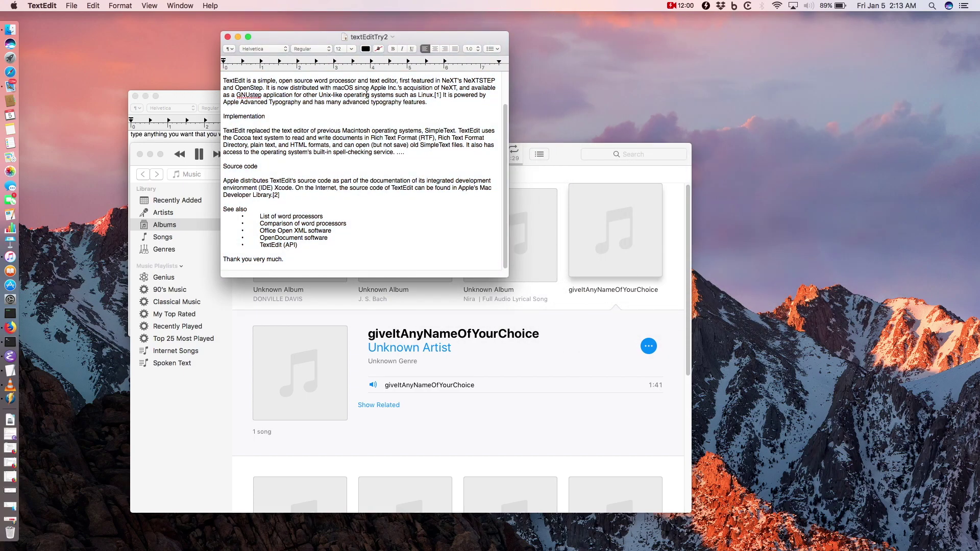
scroll(357, 133, "up", 3)
left_click(568, 147)
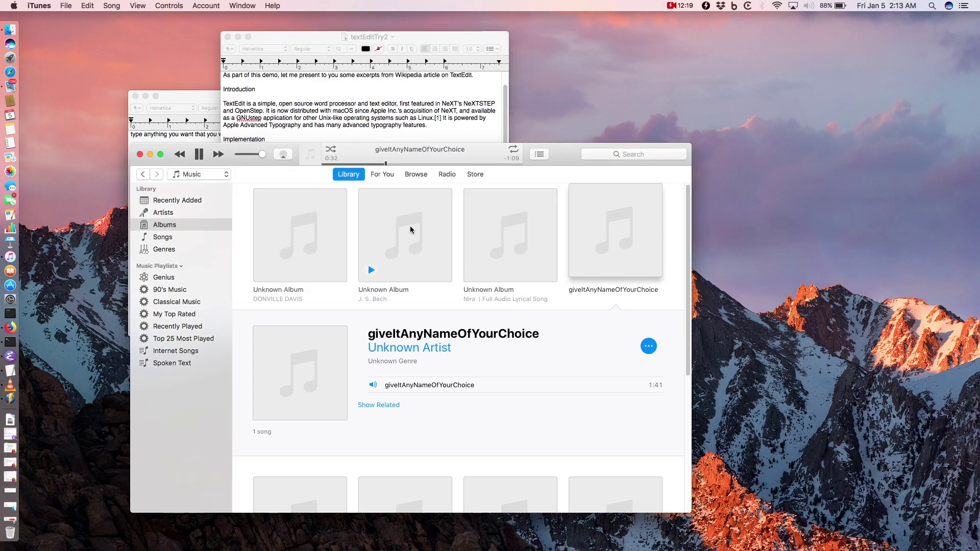
left_click(199, 156)
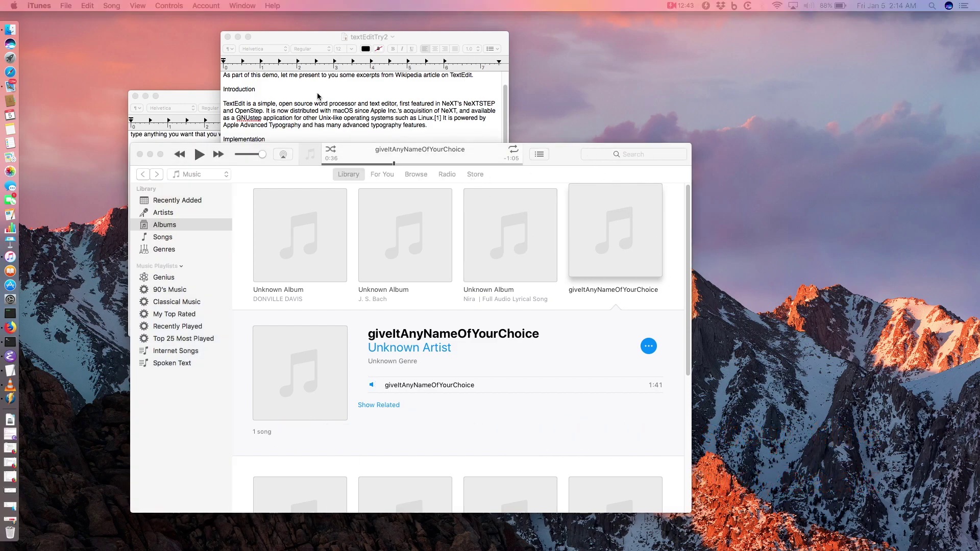
right_click(10, 29)
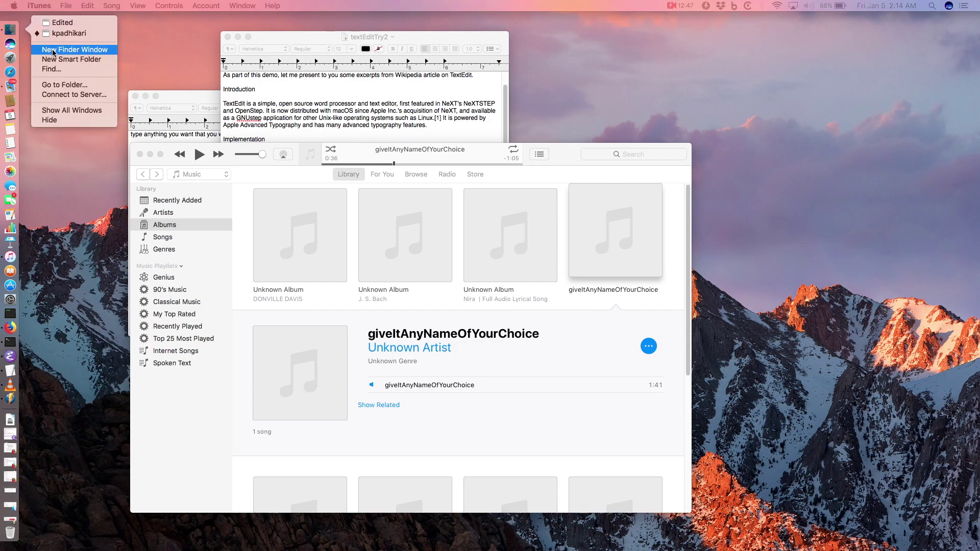
- Open a Finder window on Desktop and drag the giveItAnyNameOfYourChoice track there from iTunes
left_click(53, 50)
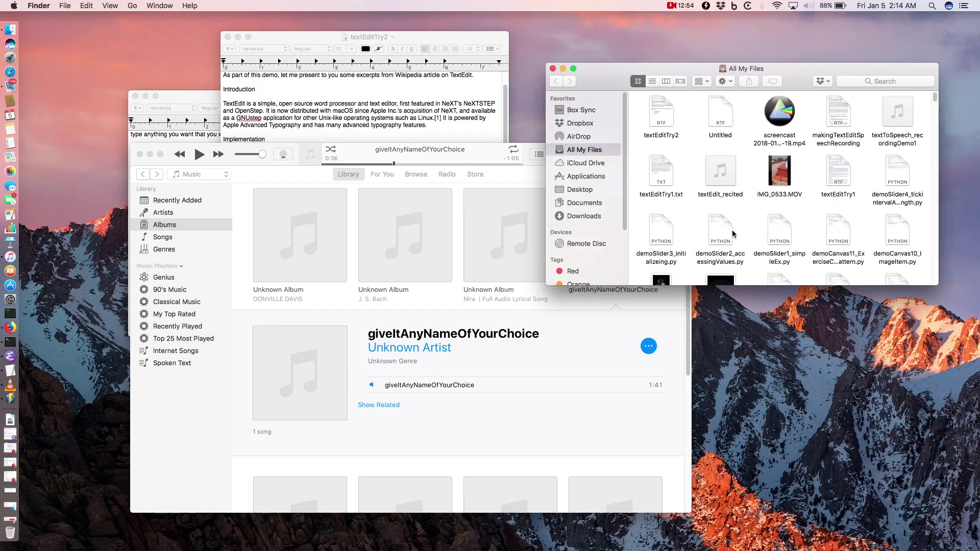
left_click(580, 190)
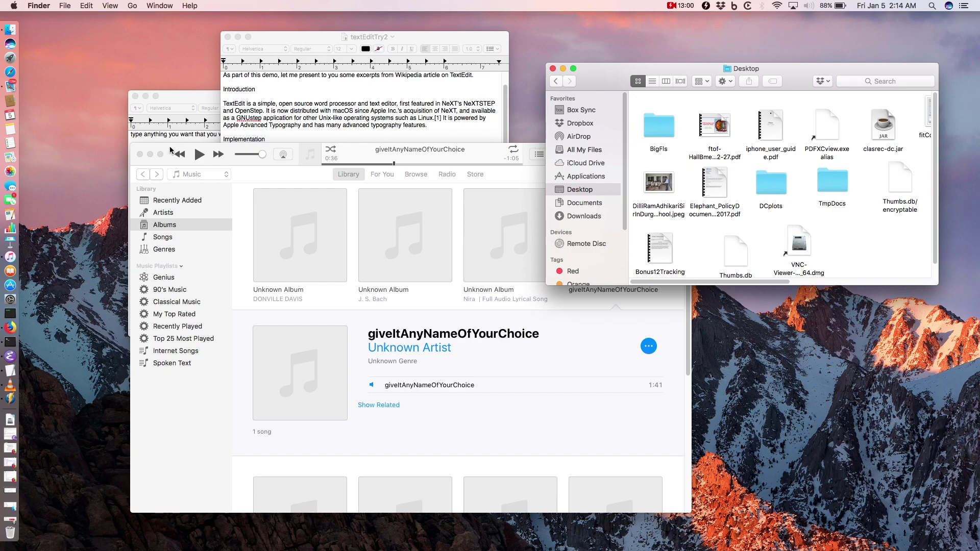
left_click_drag(171, 150, 157, 189)
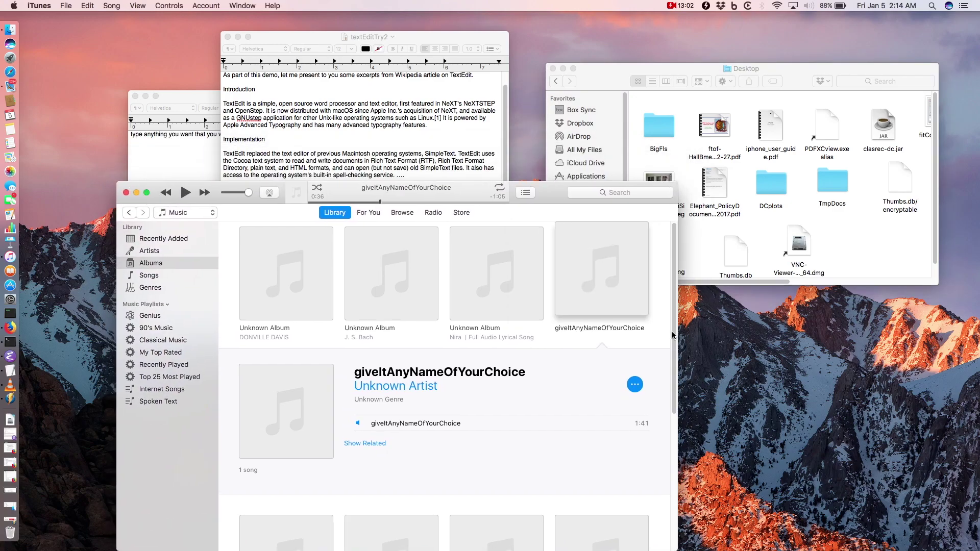
left_click_drag(592, 272, 859, 280)
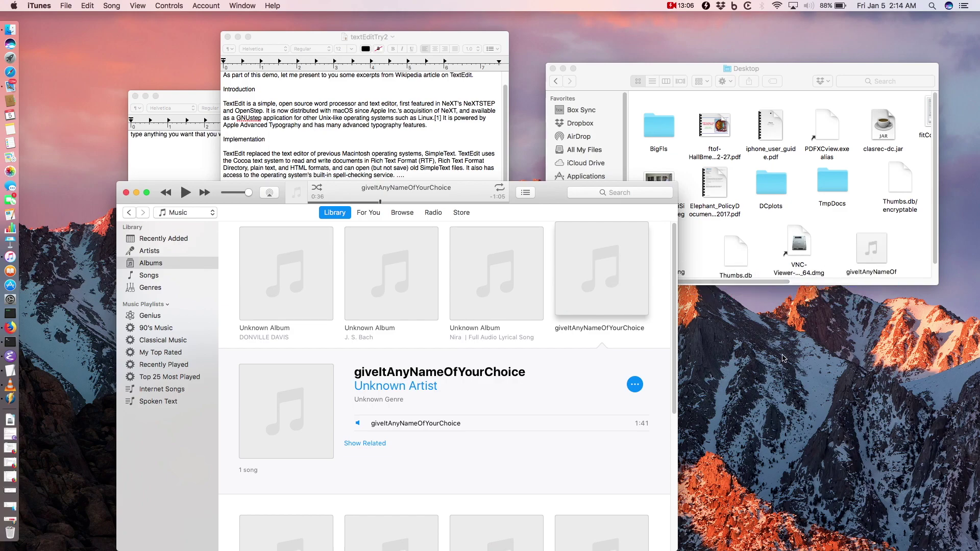
- Delete the giveItAnyNameOfYourChoice song from the iTunes library and move its file to Trash
left_click(784, 358)
left_click(580, 293)
right_click(583, 293)
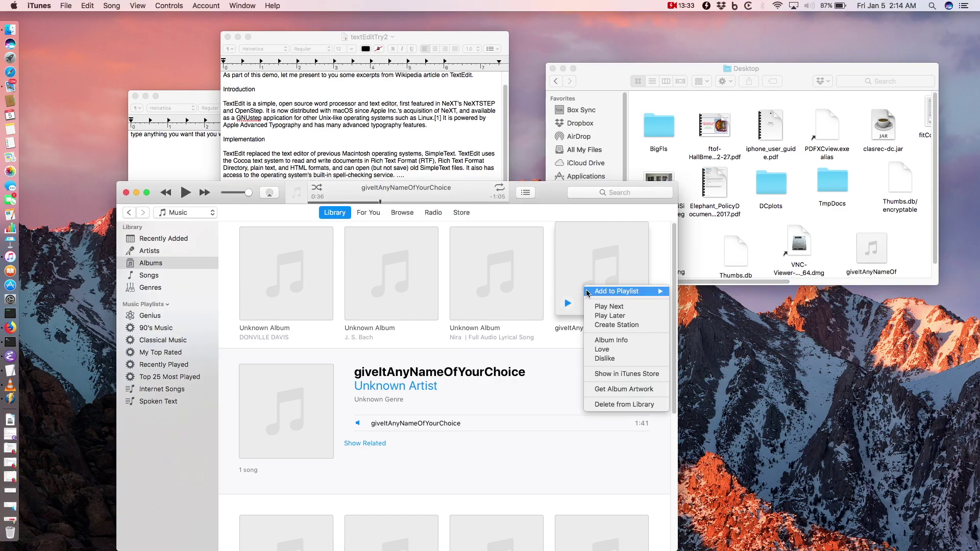
left_click(611, 406)
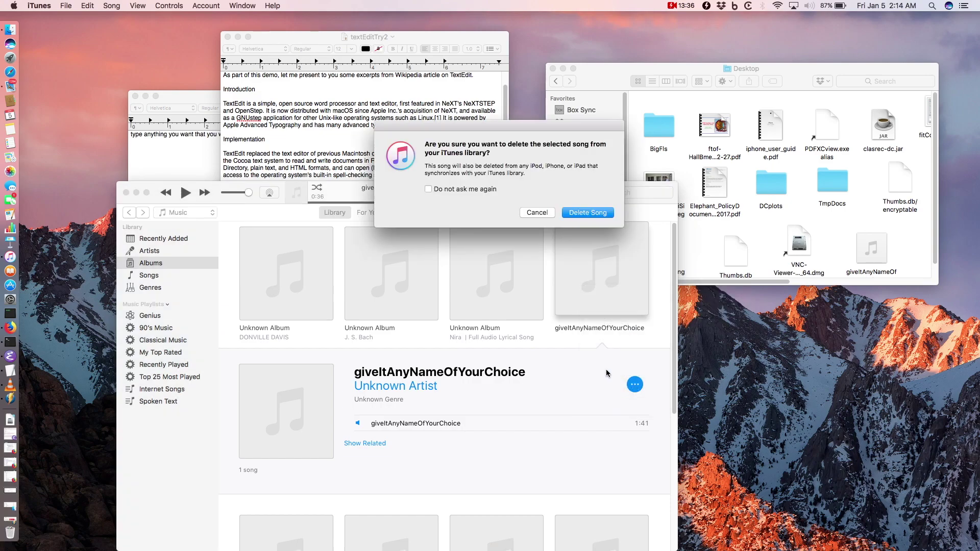
left_click(587, 213)
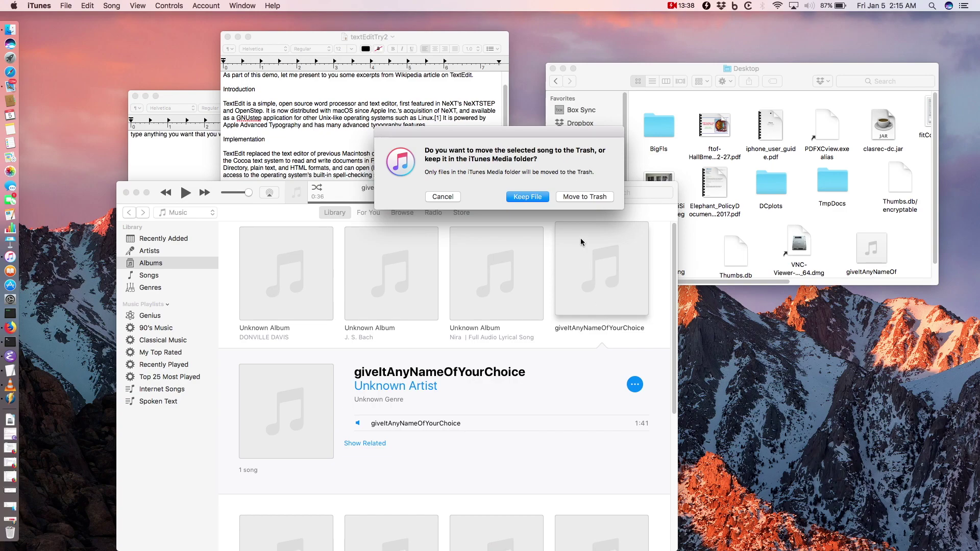
left_click(582, 196)
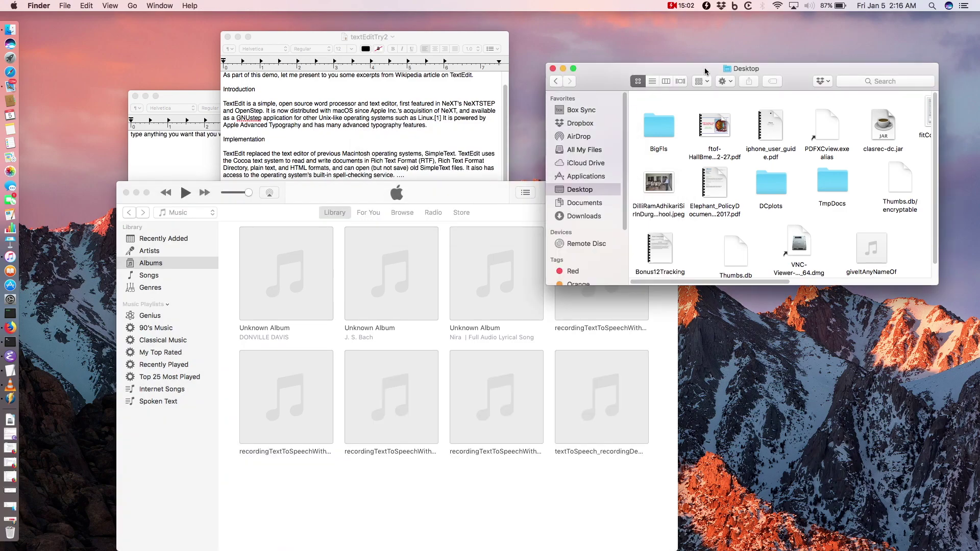
left_click_drag(705, 70, 197, 62)
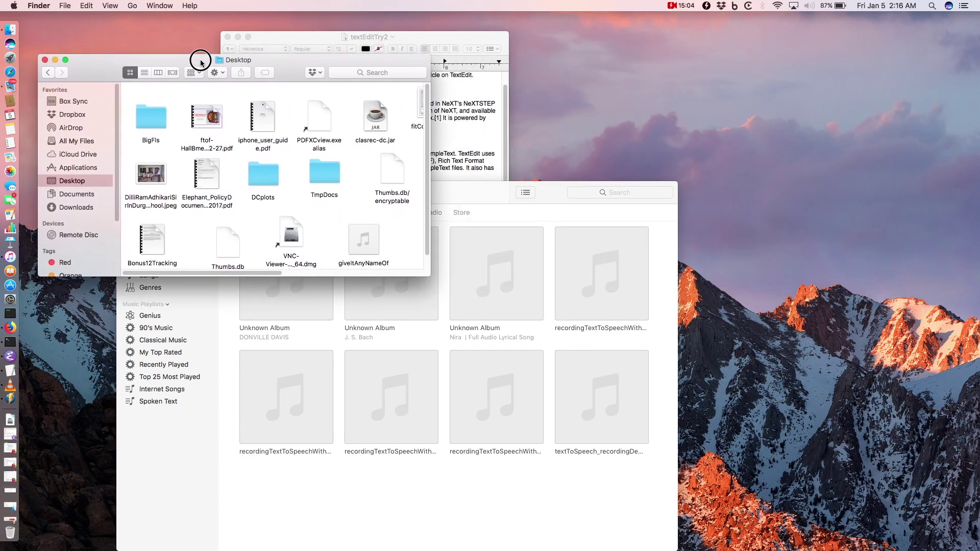
- Use Finder's Go menu to visit Computer, then switch the window to the home folder
left_click(130, 6)
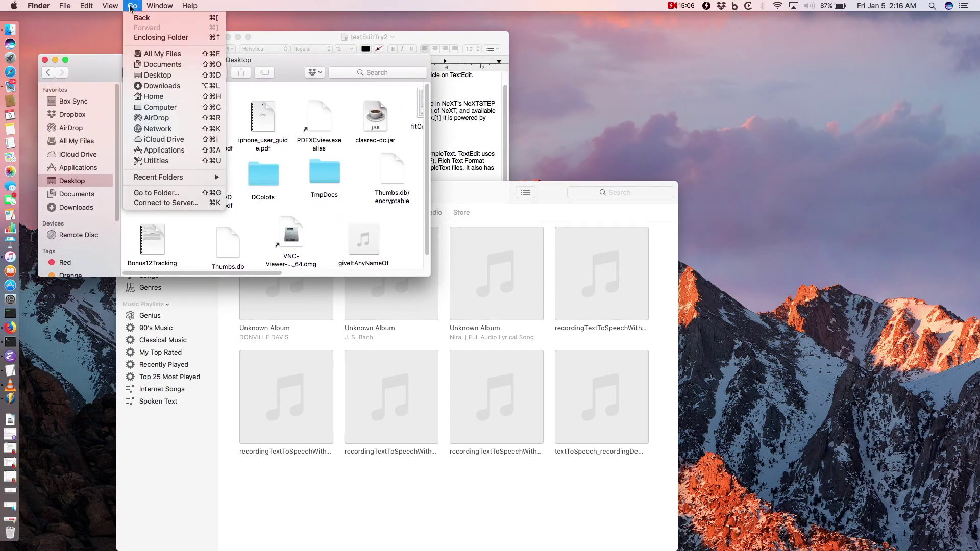
left_click(157, 107)
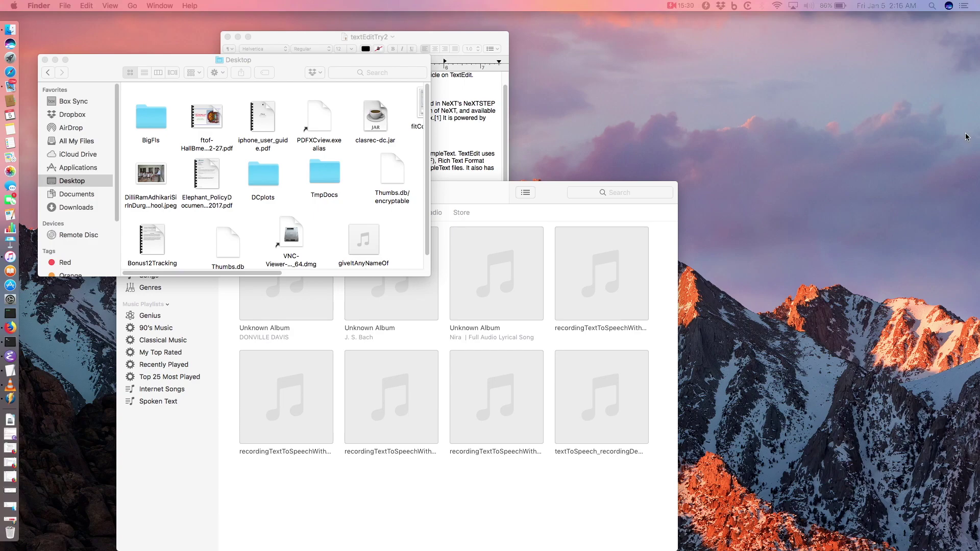
left_click(167, 57)
left_click_drag(160, 57, 158, 68)
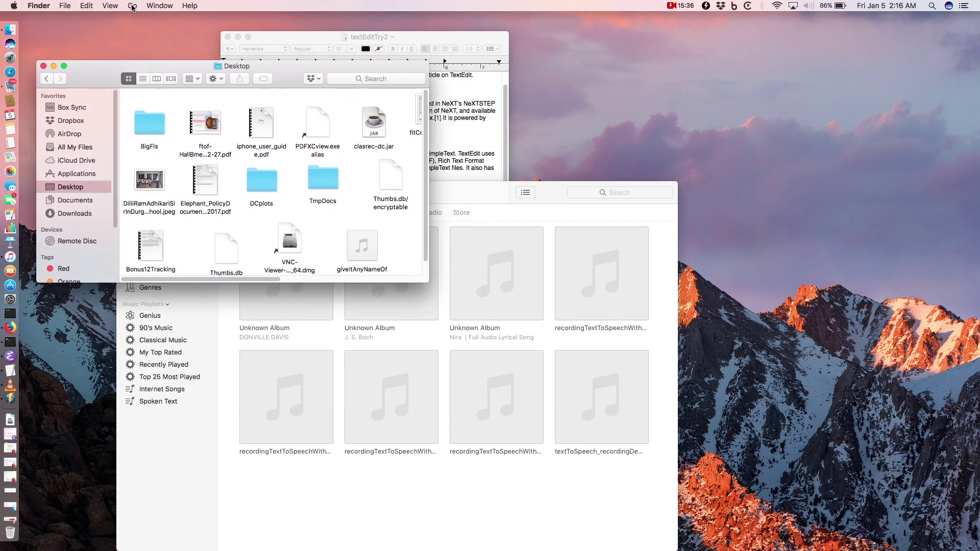
left_click(132, 6)
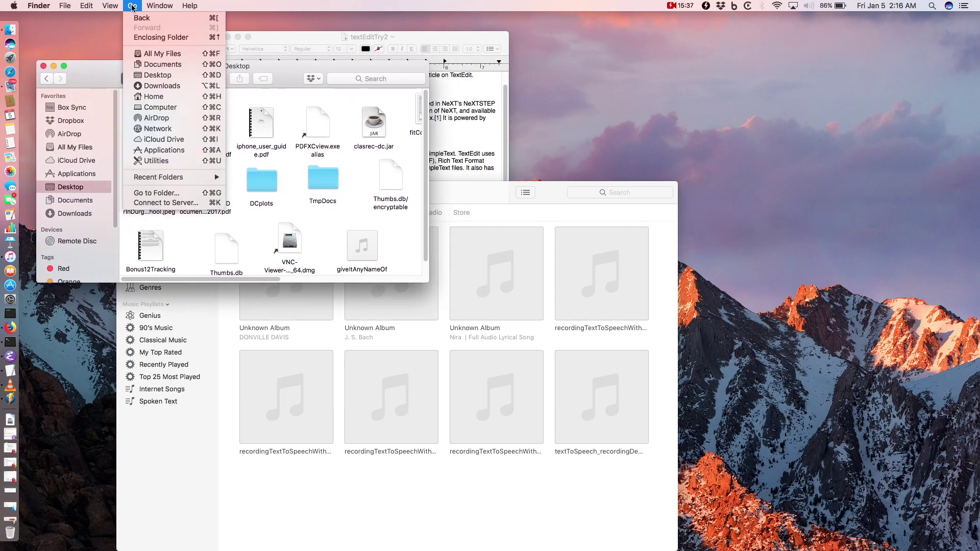
left_click(152, 97)
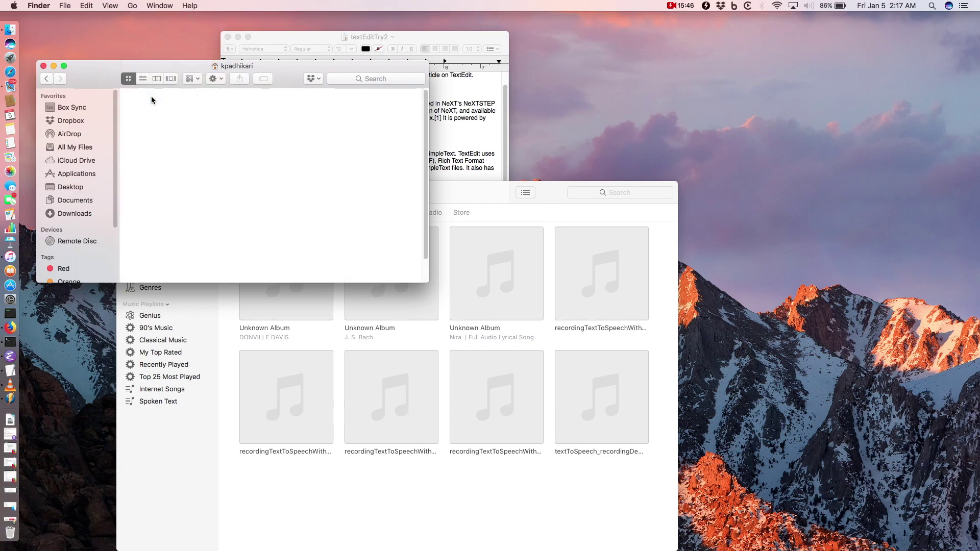
- Drill down Music > iTunes > iTunes Media > Music > Unknown Artist > Unknown Album to find the .m4a tracks
double_click(259, 115)
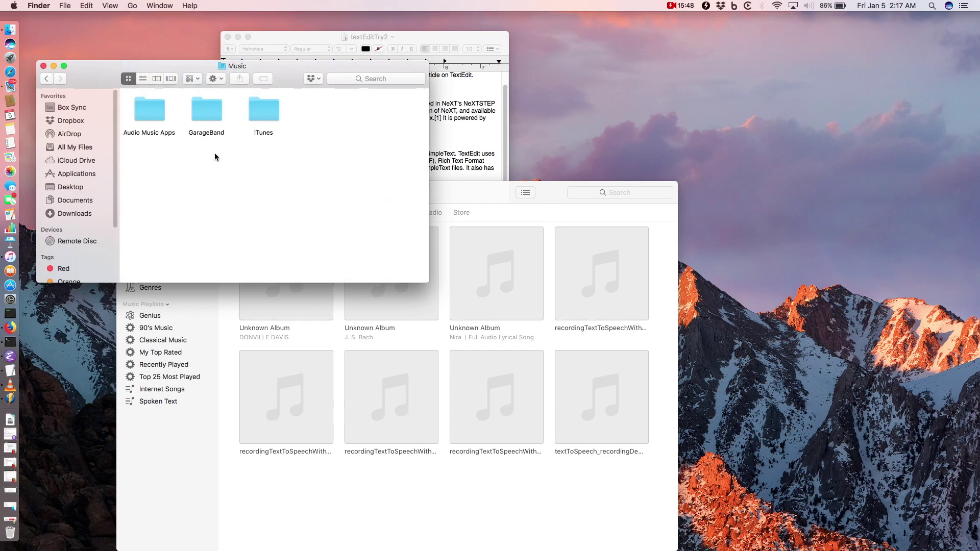
left_click(266, 115)
double_click(266, 115)
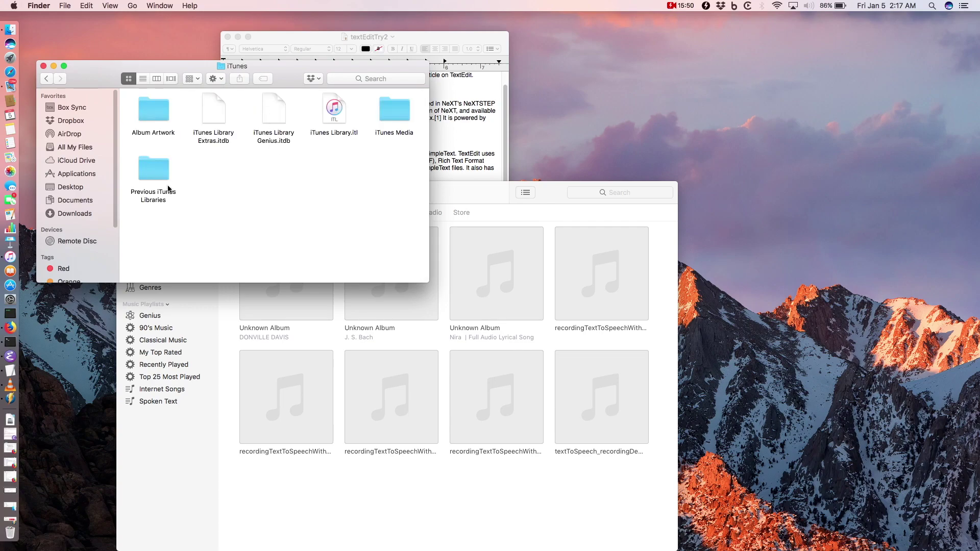
double_click(394, 112)
left_click(265, 110)
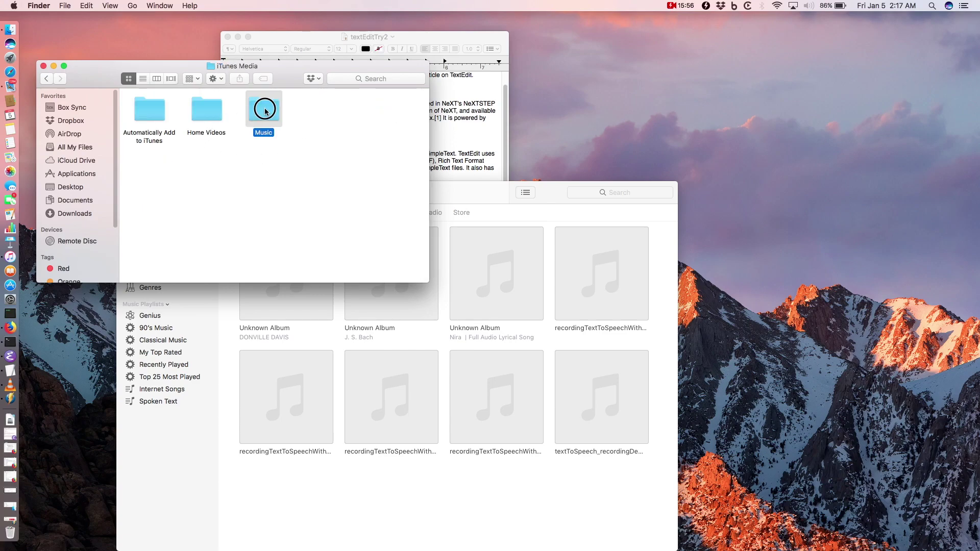
double_click(265, 110)
double_click(320, 112)
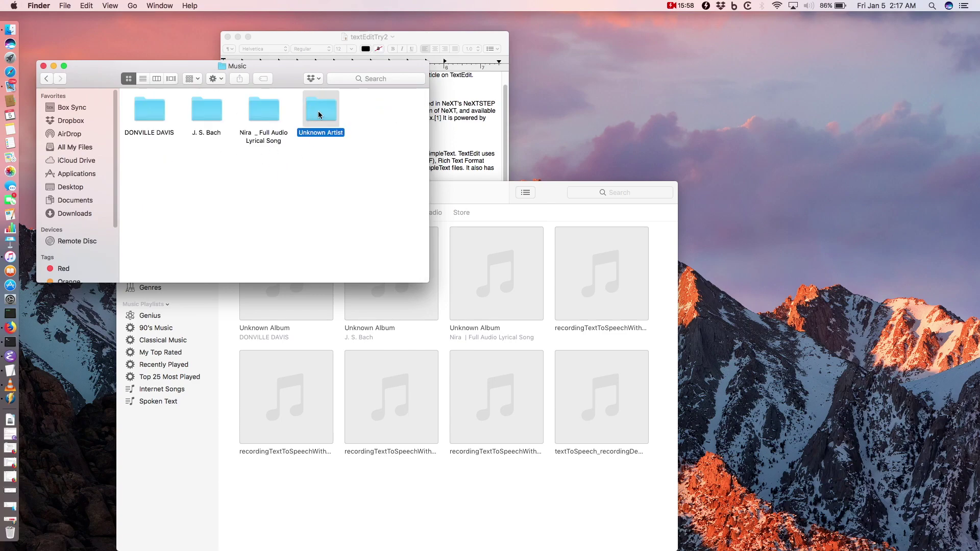
double_click(149, 108)
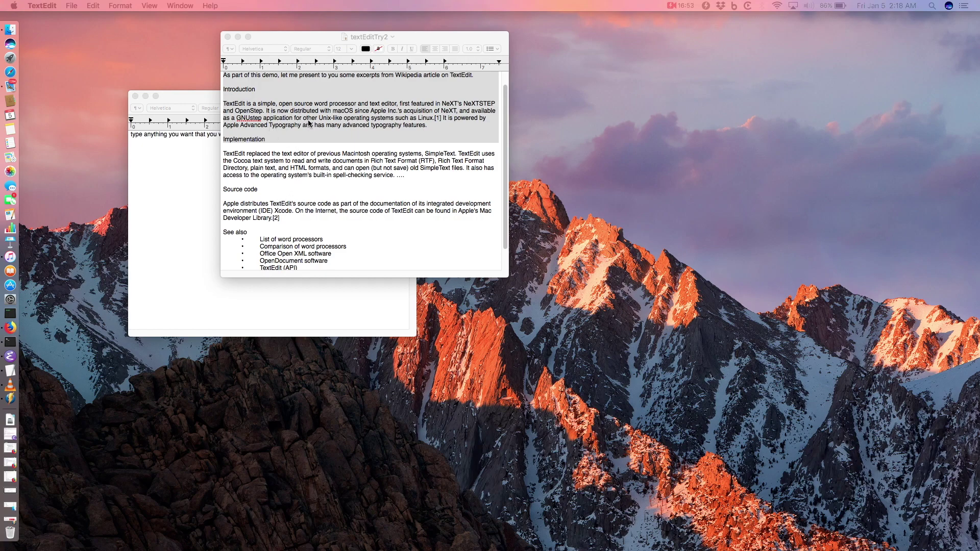
left_click(279, 118)
- Select textEditTry2's text from the beginning through the end of the first paragraph
left_click(227, 96)
left_click_drag(223, 75, 267, 139)
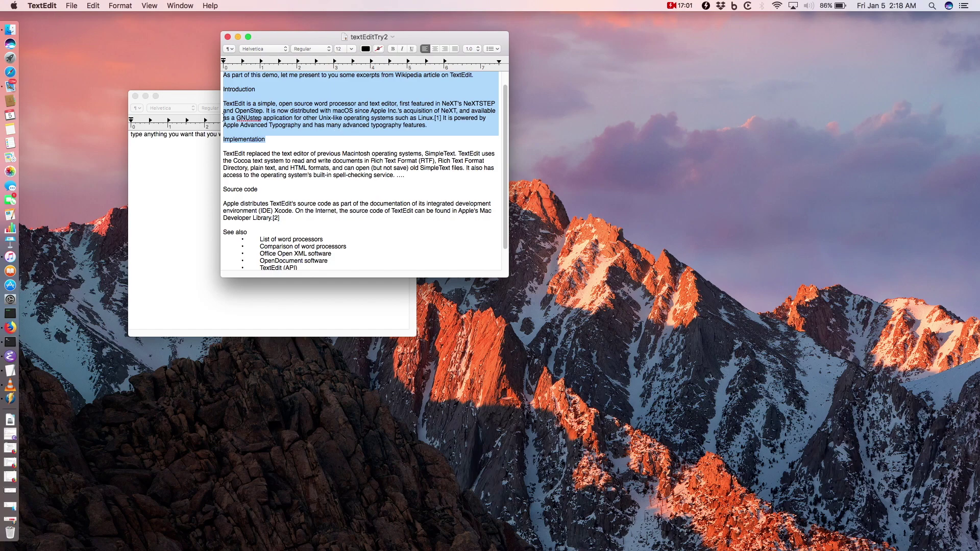
left_click(288, 181)
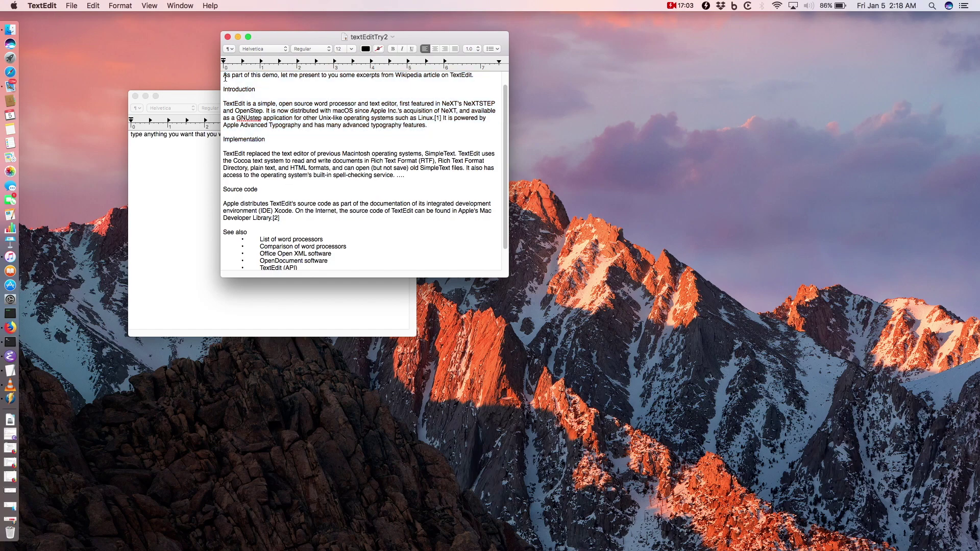
left_click_drag(225, 77, 430, 127)
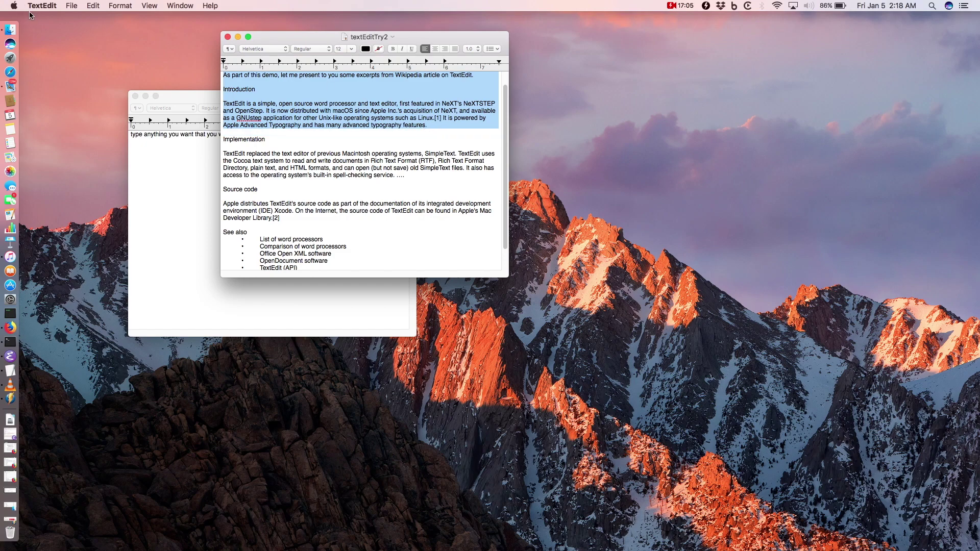
- Have the selected text read aloud with Edit > Speech > Start Speaking
left_click(93, 5)
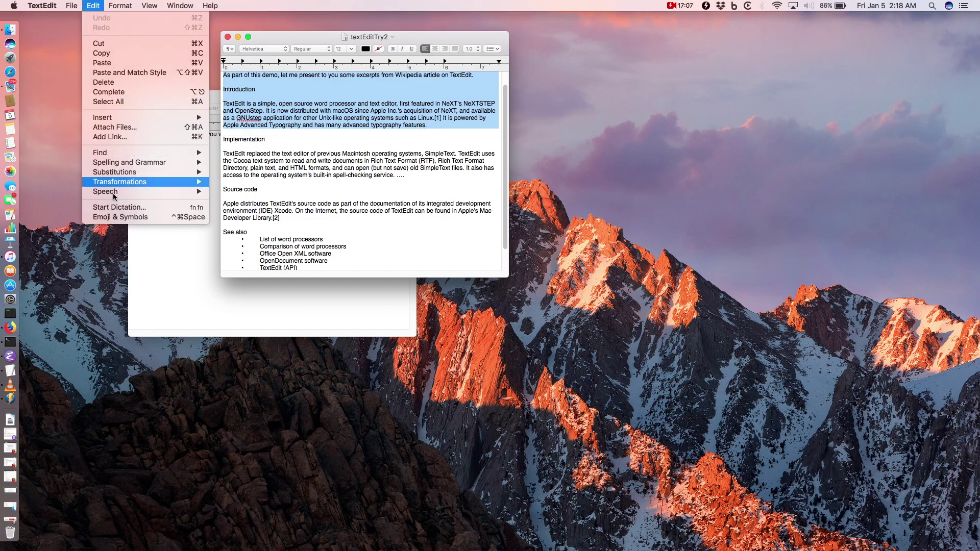
mouse_move(121, 191)
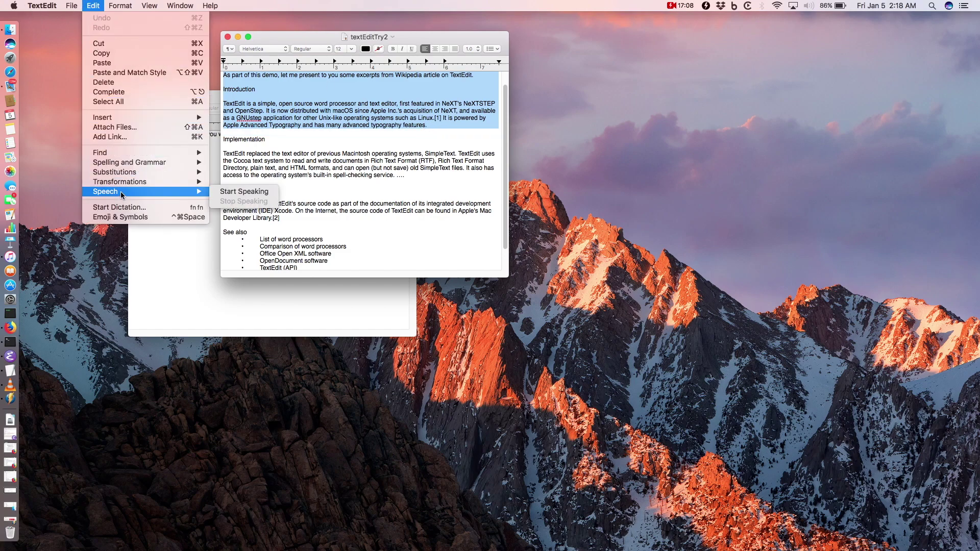
left_click(230, 196)
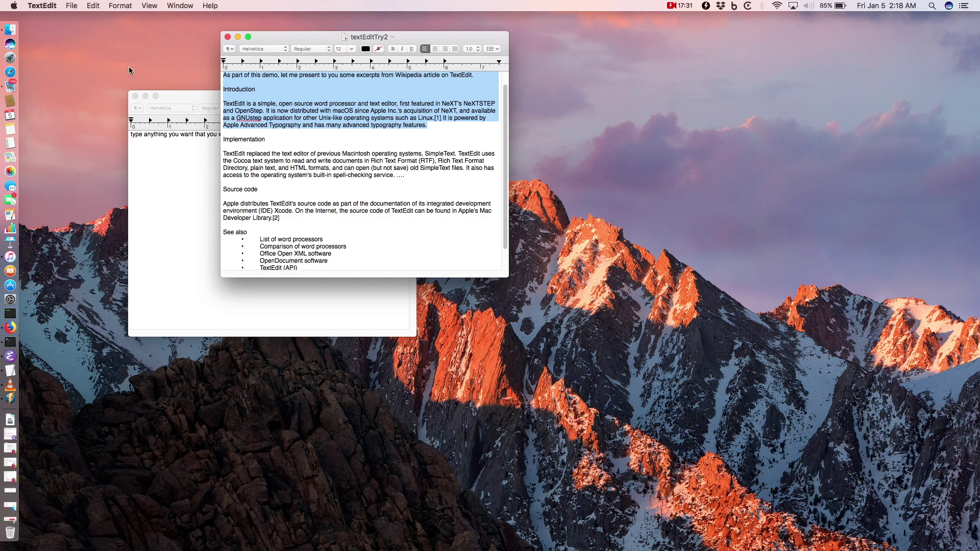
- Look through the File, Format and Edit menus for Speech > Stop Speaking
left_click(72, 6)
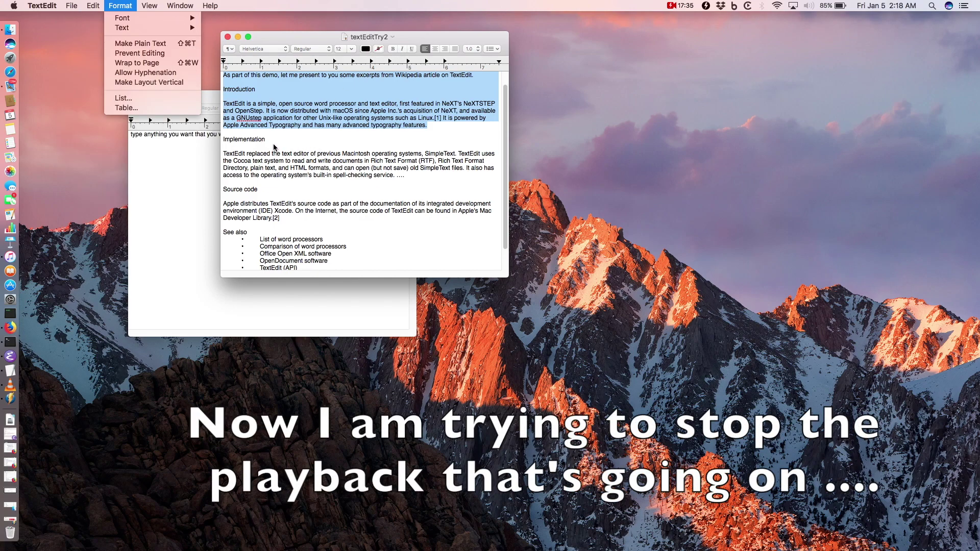
mouse_move(89, 7)
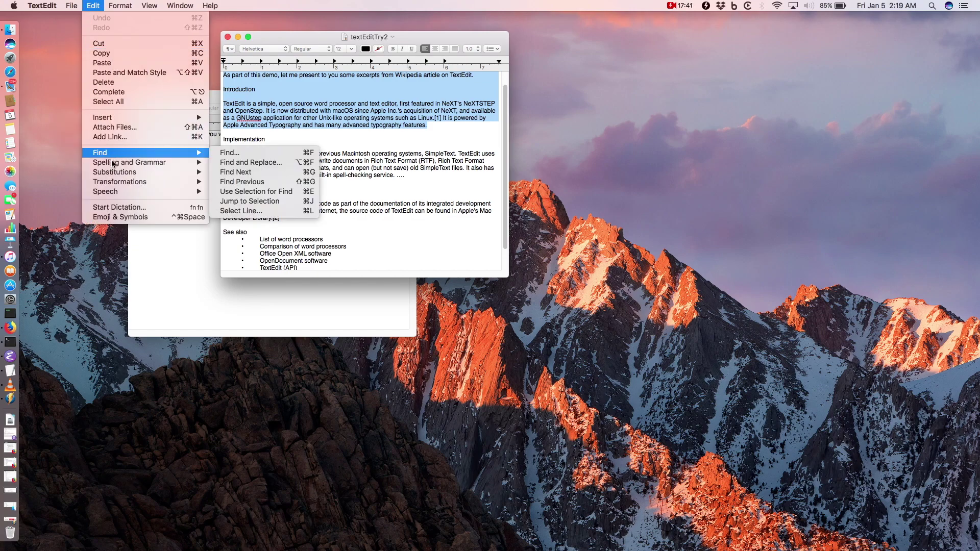
mouse_move(121, 166)
mouse_move(120, 191)
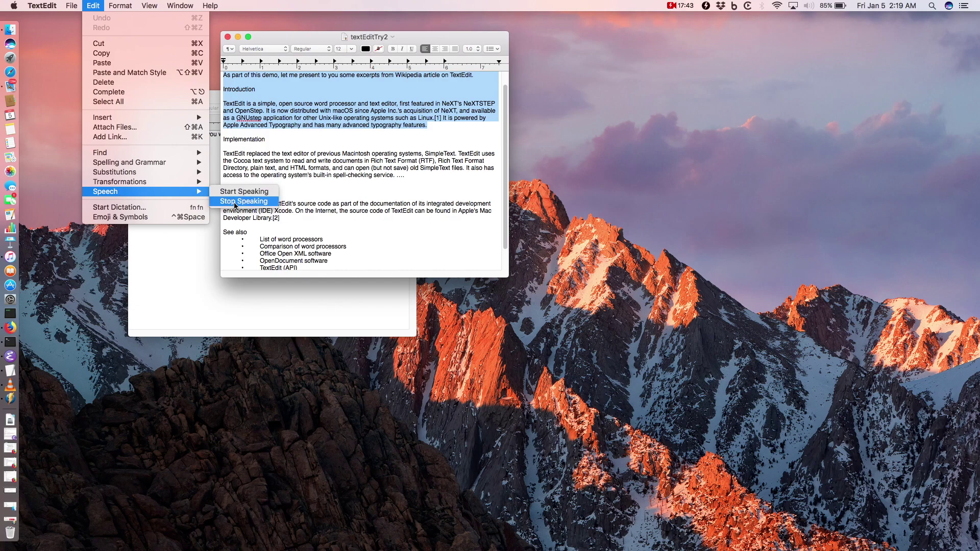